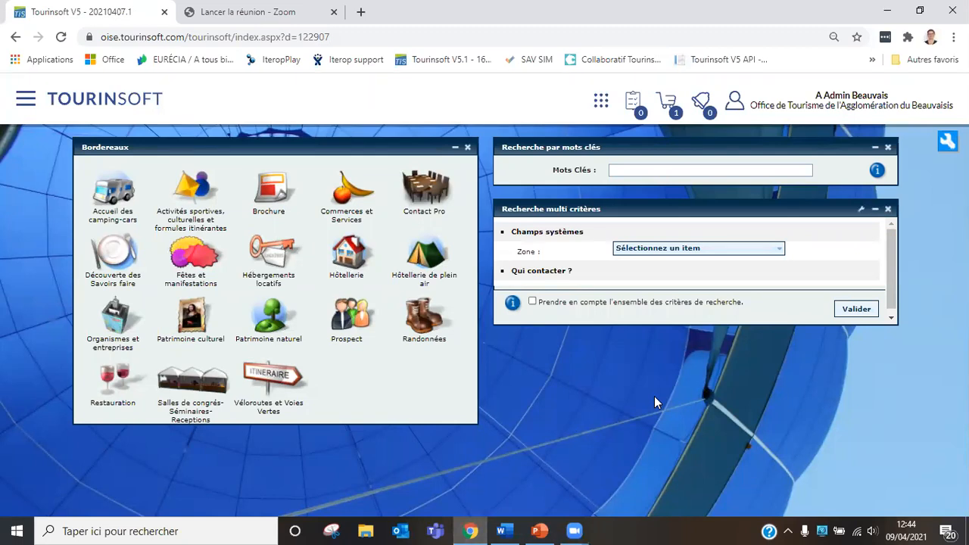
# Open the Hôtellerie offers list and view the choices available in the Zones filter.
pyautogui.click(350, 253)
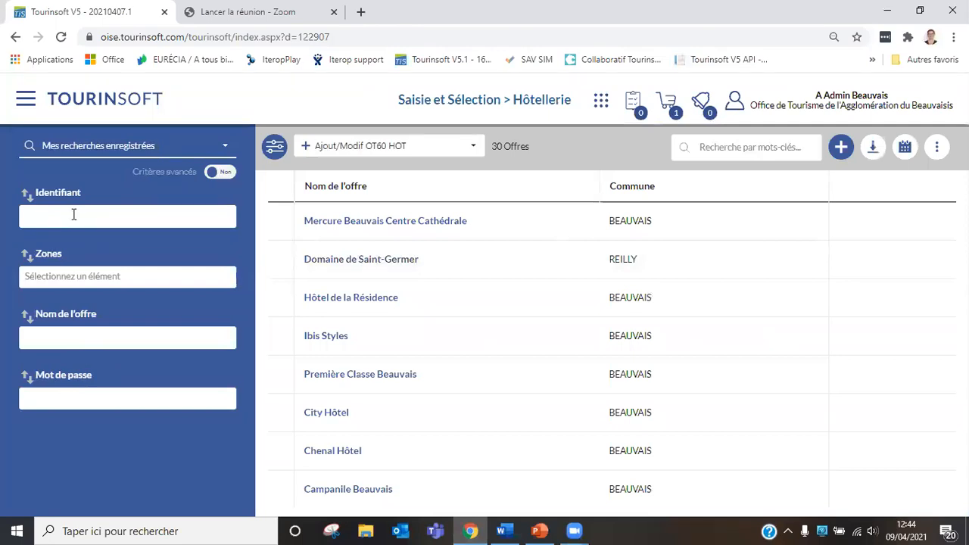
pyautogui.click(58, 276)
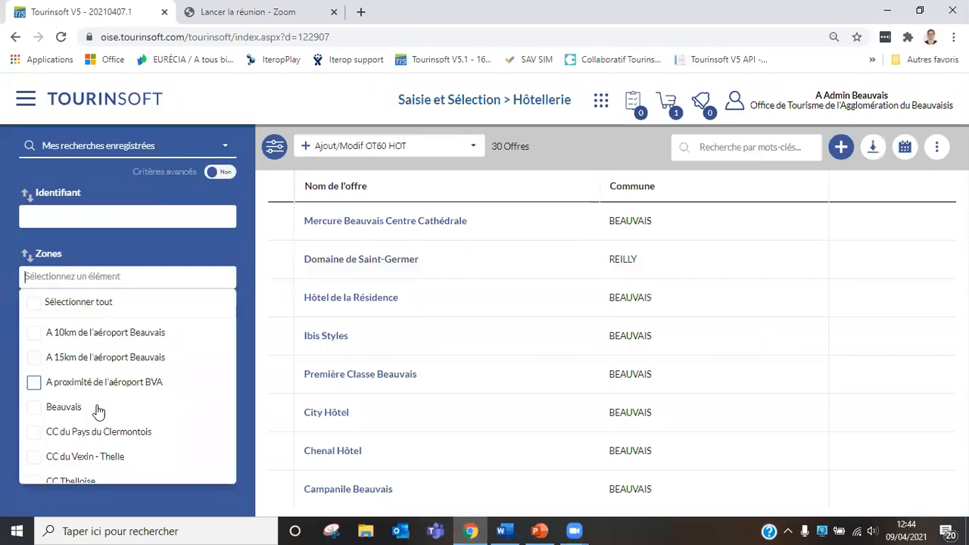
pyautogui.click(135, 499)
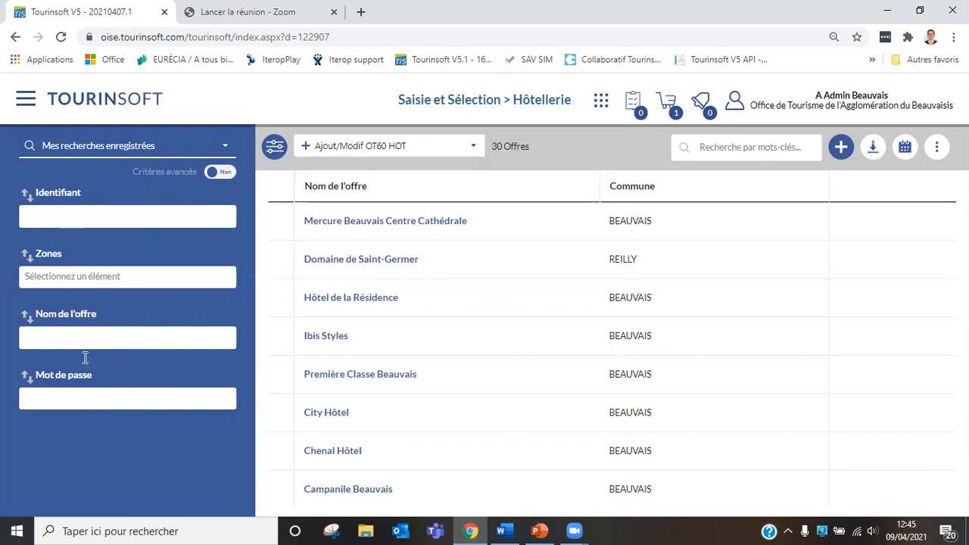
# Open the filter management and select Promotion touristique from the Niveau group under Identification.
pyautogui.click(939, 150)
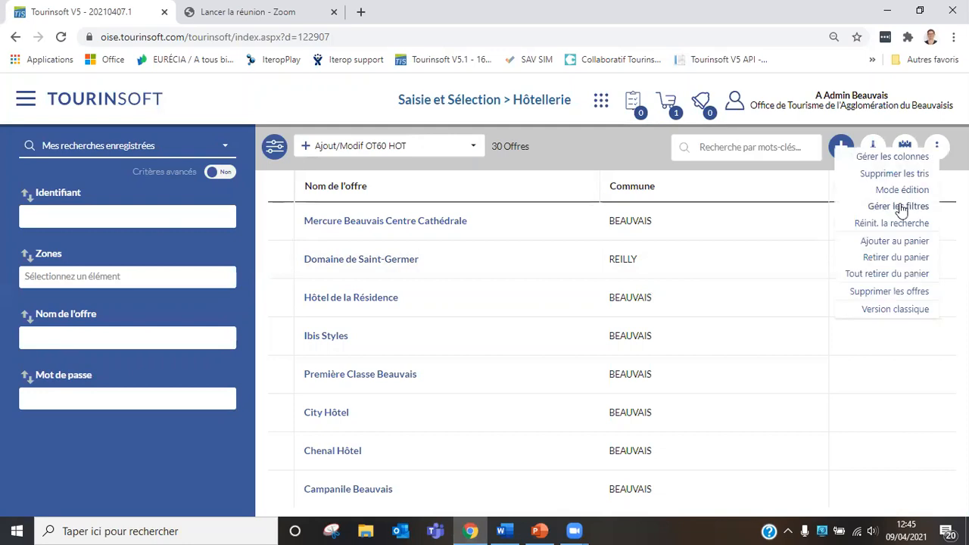
pyautogui.click(901, 208)
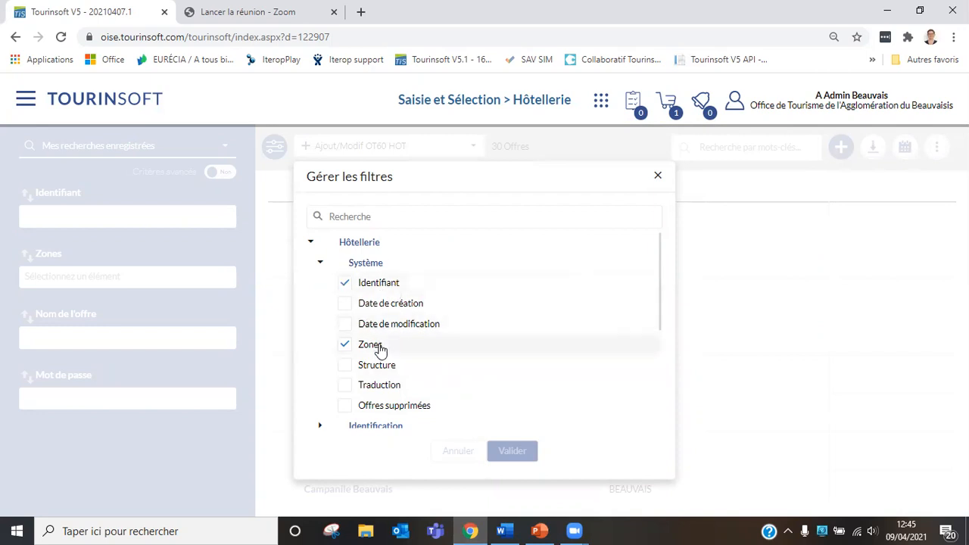
pyautogui.click(322, 264)
pyautogui.click(321, 283)
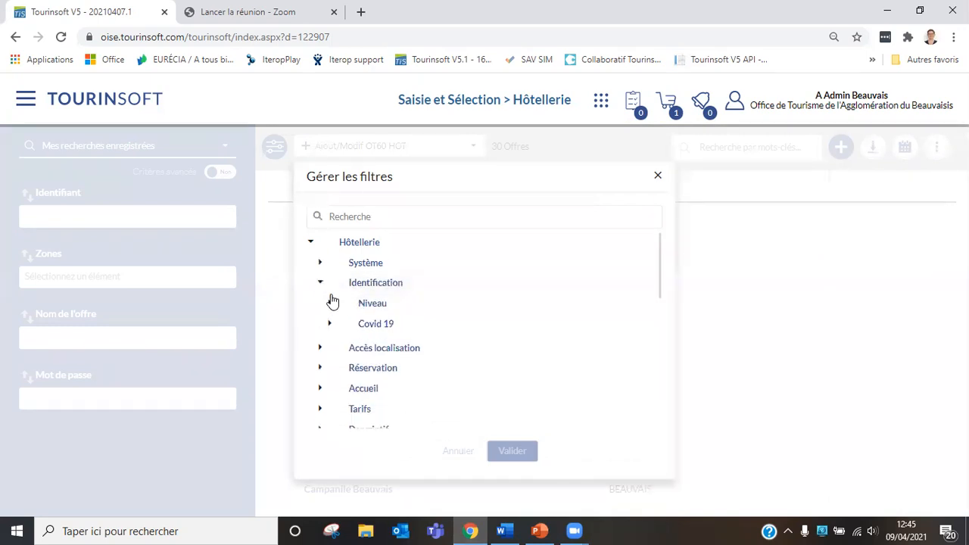
pyautogui.click(329, 303)
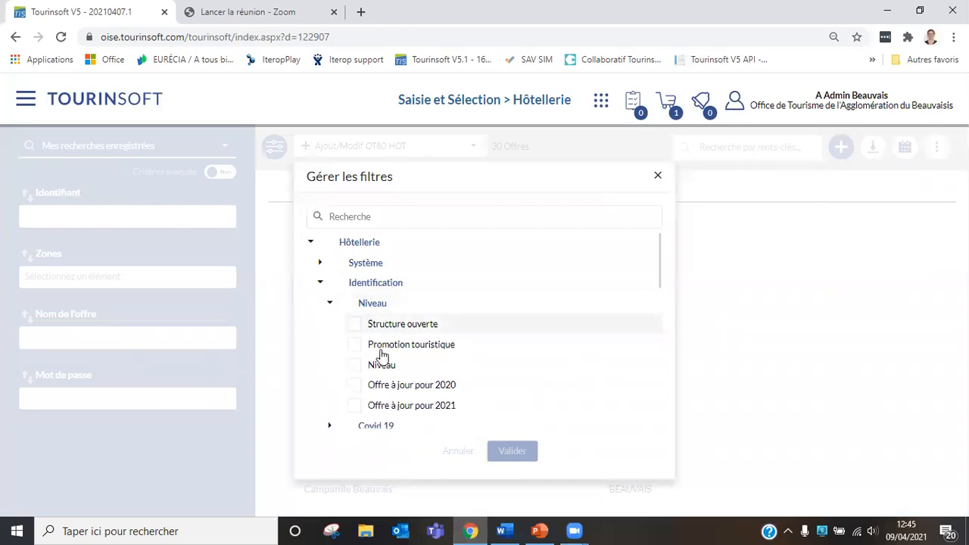
pyautogui.click(429, 349)
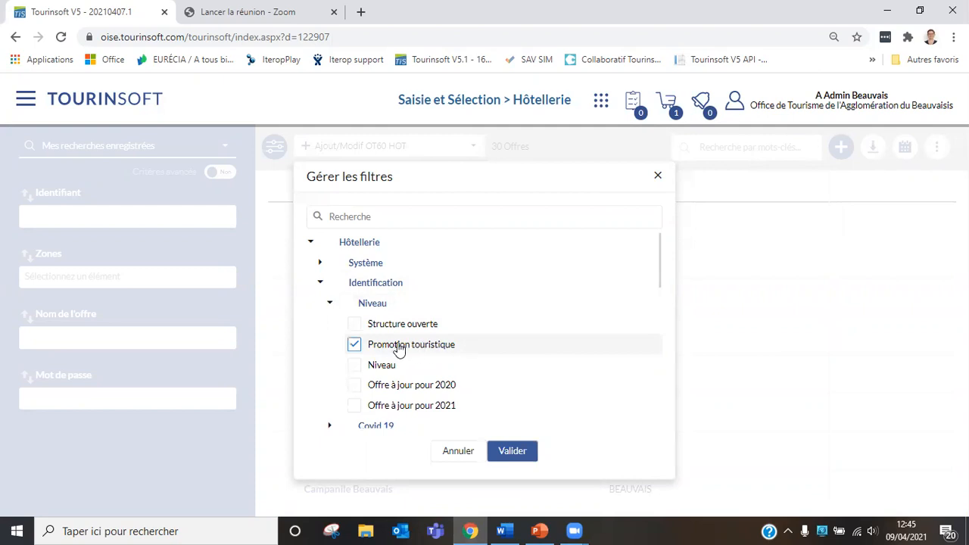
# Select Catégorie NN and Type d'équipement as additional search filters under Identification.
pyautogui.scroll(-2, 432, 347)
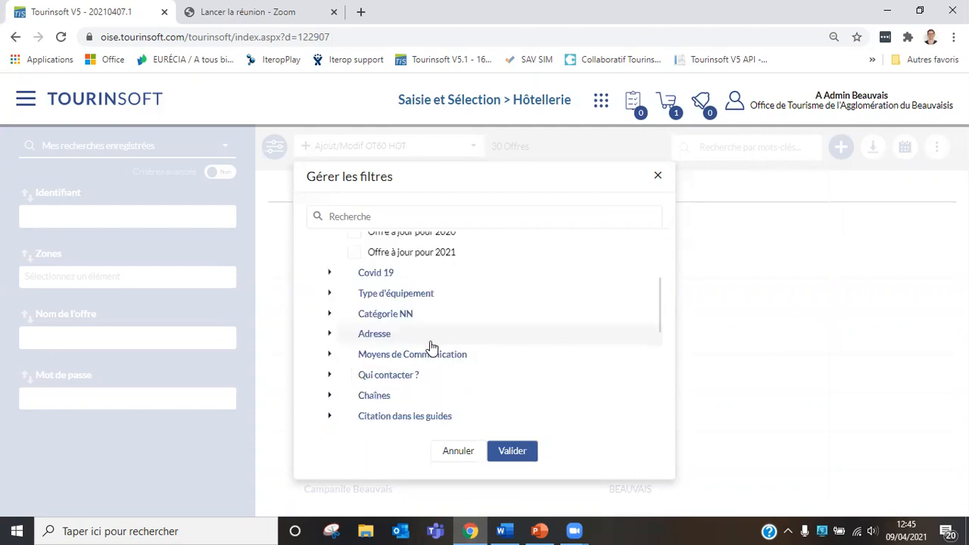
pyautogui.click(330, 314)
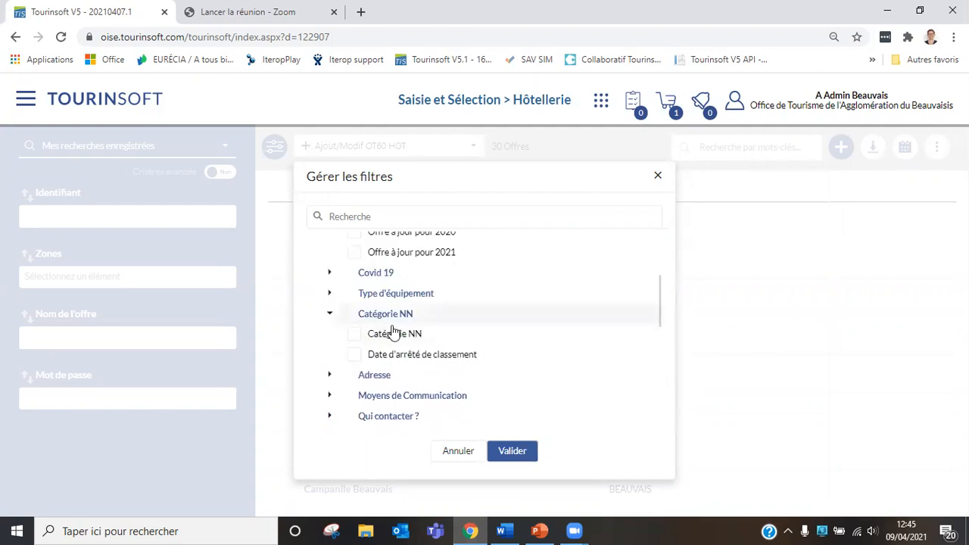
pyautogui.click(391, 336)
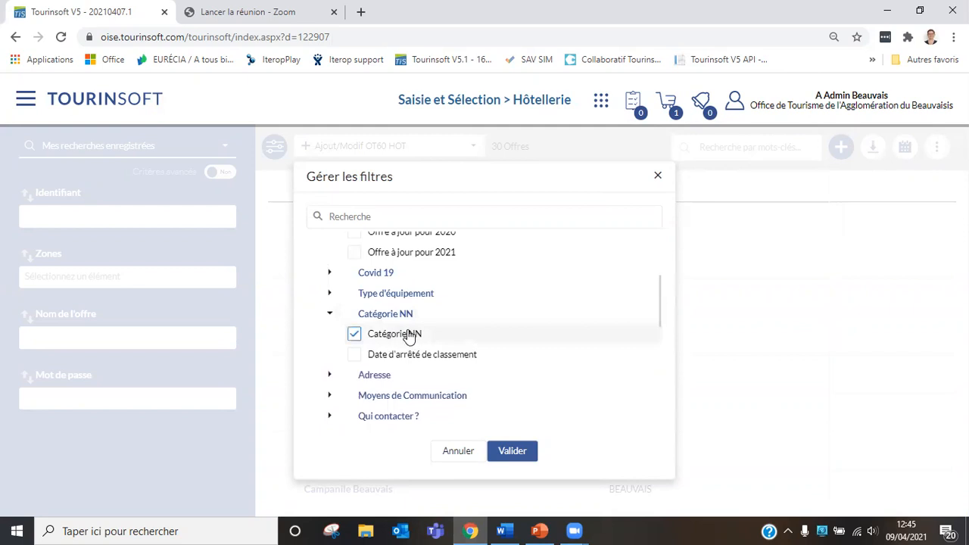
pyautogui.click(330, 294)
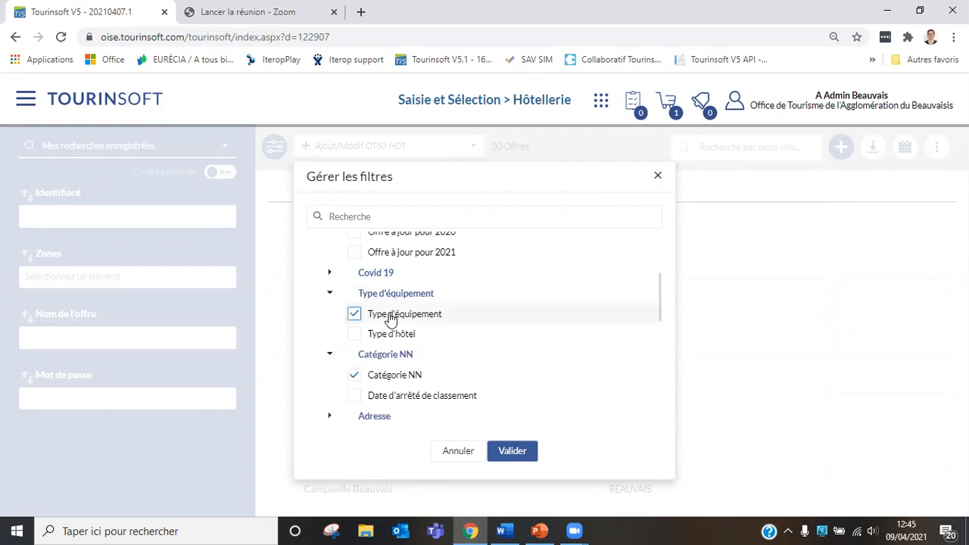
# Select Commune from the Adresse group as a search filter and apply the filter selection.
pyautogui.scroll(-2, 402, 319)
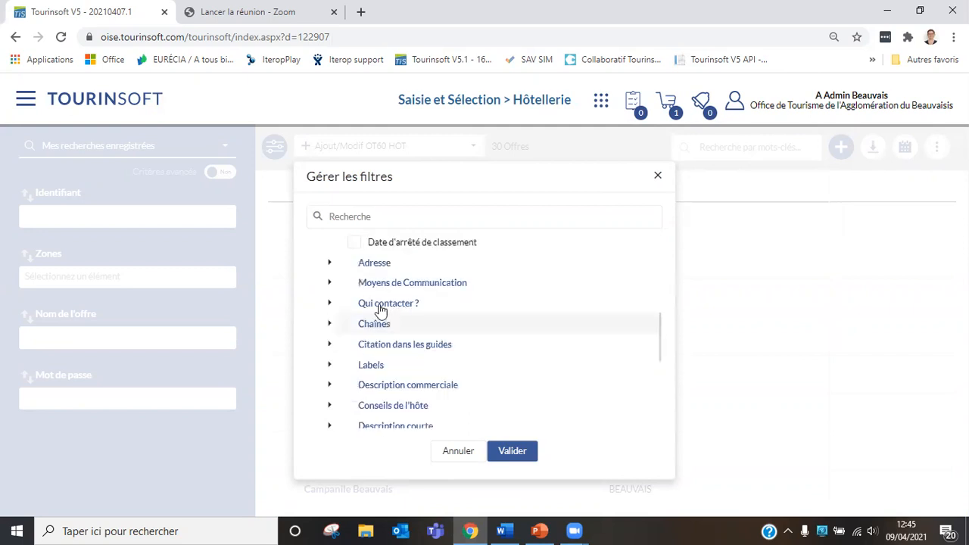
pyautogui.click(328, 262)
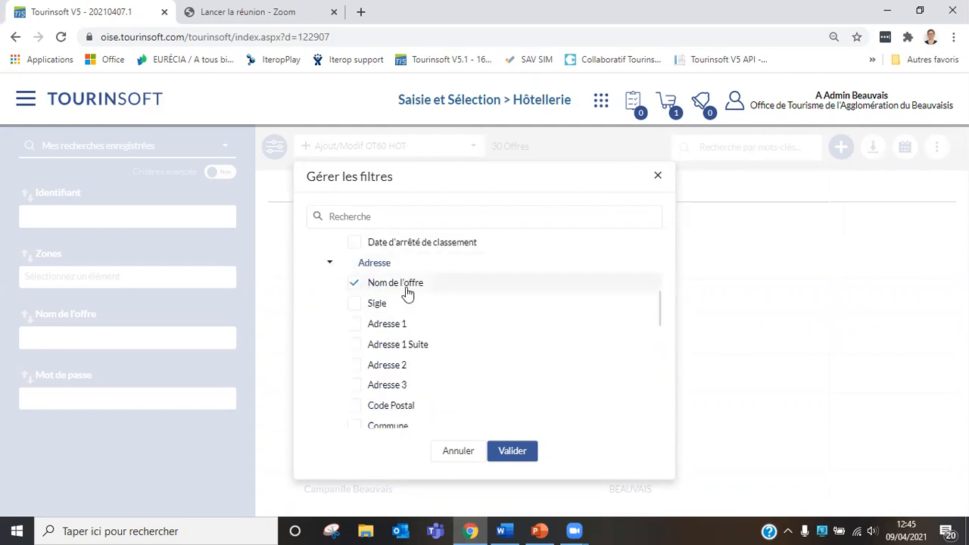
pyautogui.scroll(-1, 412, 356)
pyautogui.click(428, 350)
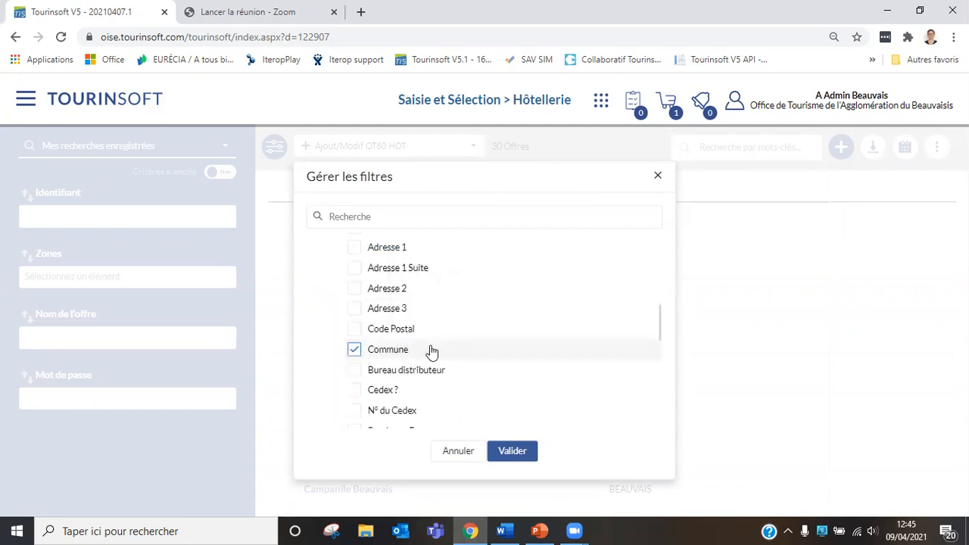
pyautogui.click(516, 455)
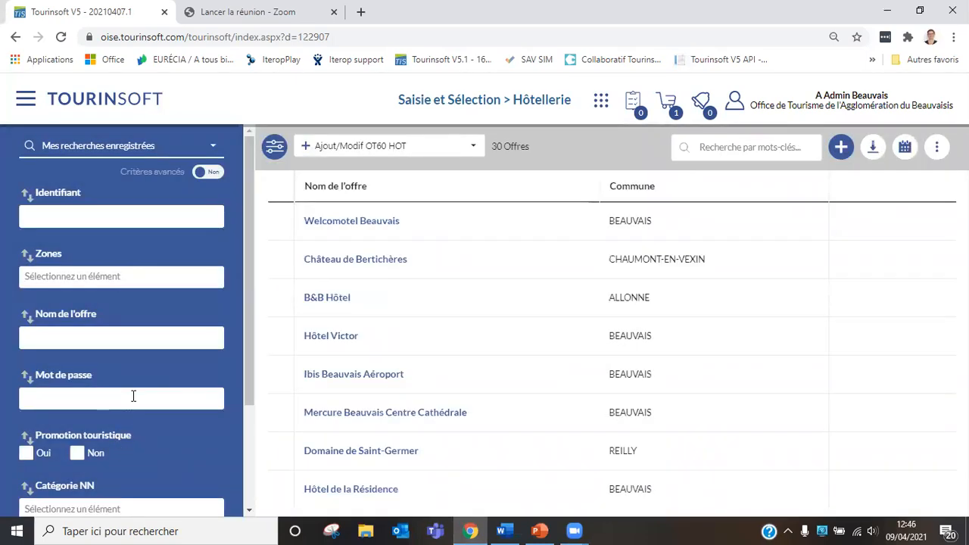
pyautogui.click(937, 147)
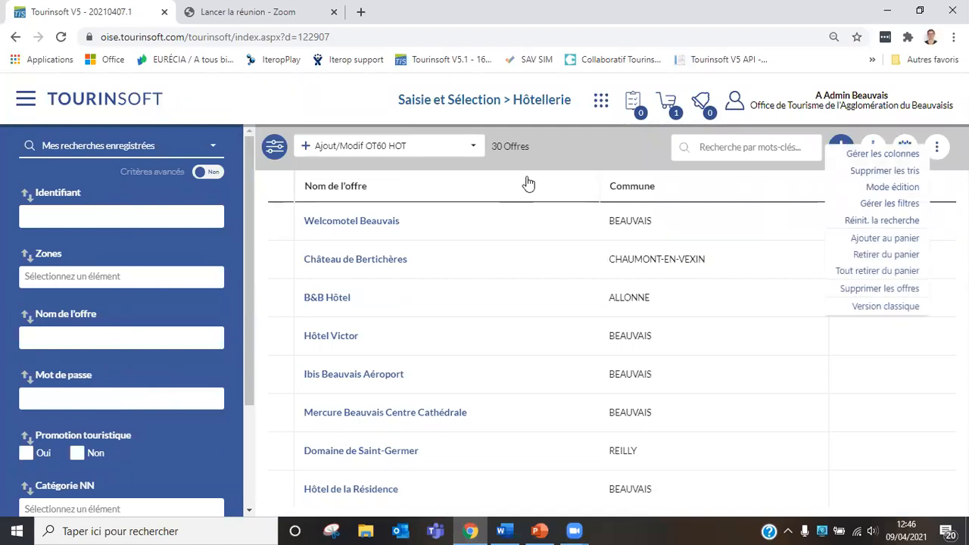
pyautogui.click(578, 154)
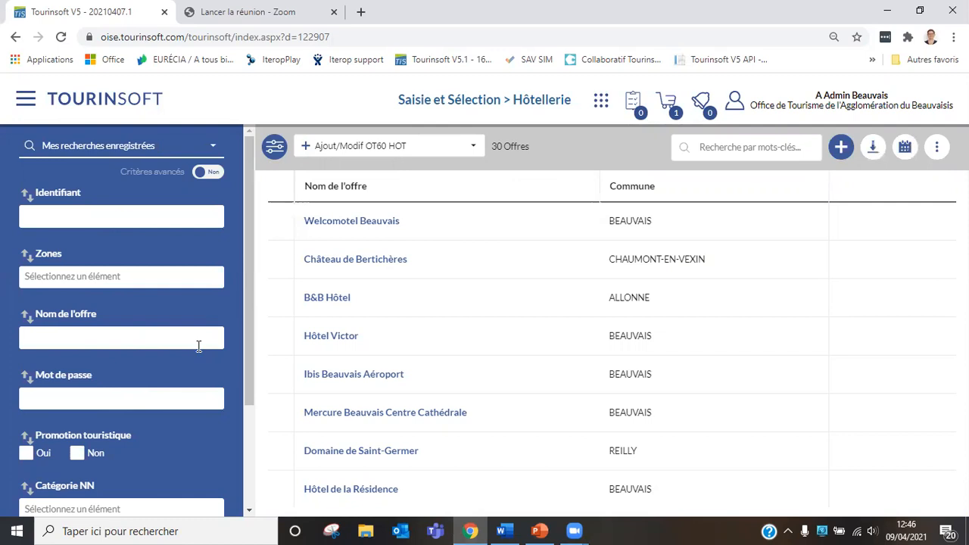
# Restrict the hotel offers to the zone Communauté d'Agglomération du Beauvaisis.
pyautogui.click(90, 276)
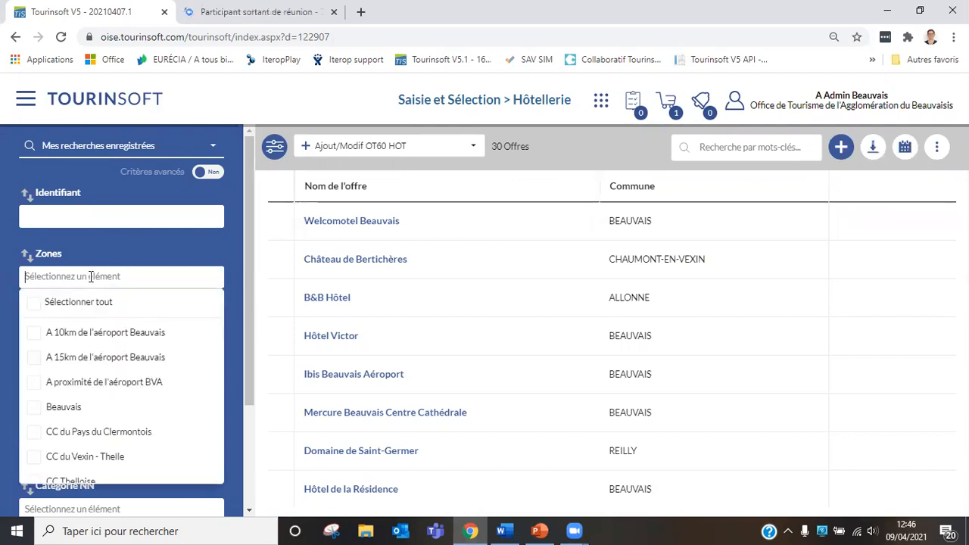
pyautogui.scroll(-1, 130, 346)
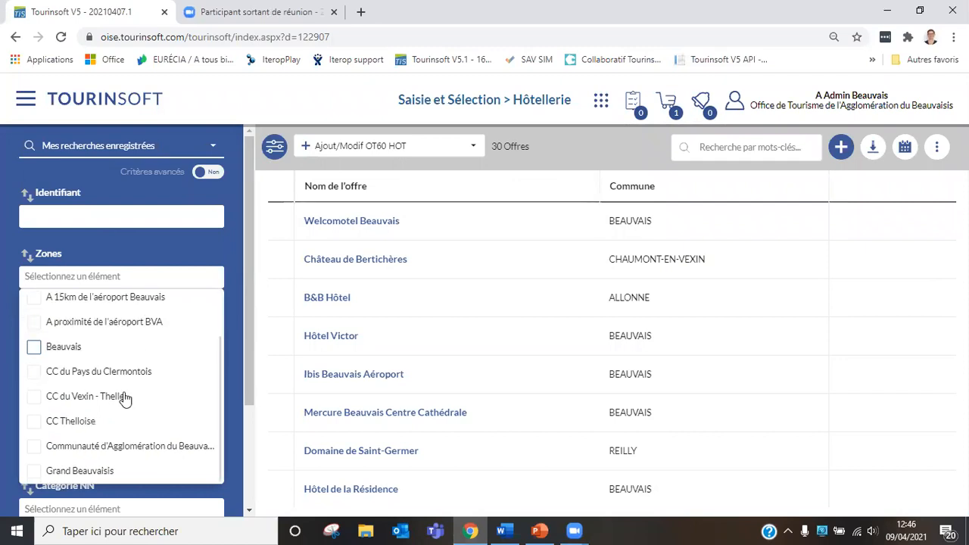
pyautogui.click(121, 447)
pyautogui.click(232, 377)
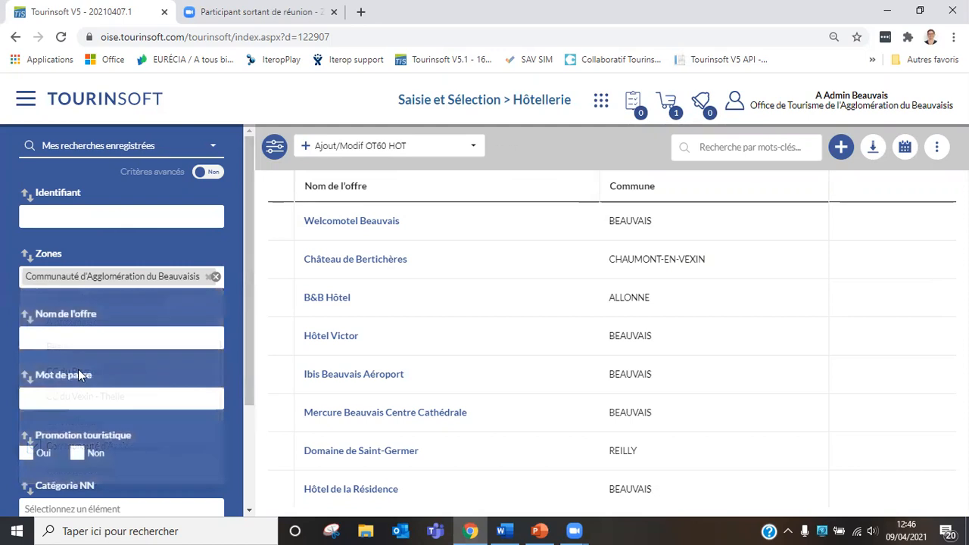
# Move the Promotion touristique filter directly below Zones and set it to Oui.
pyautogui.moveTo(25, 435); pyautogui.dragTo(32, 326)
pyautogui.click(44, 340)
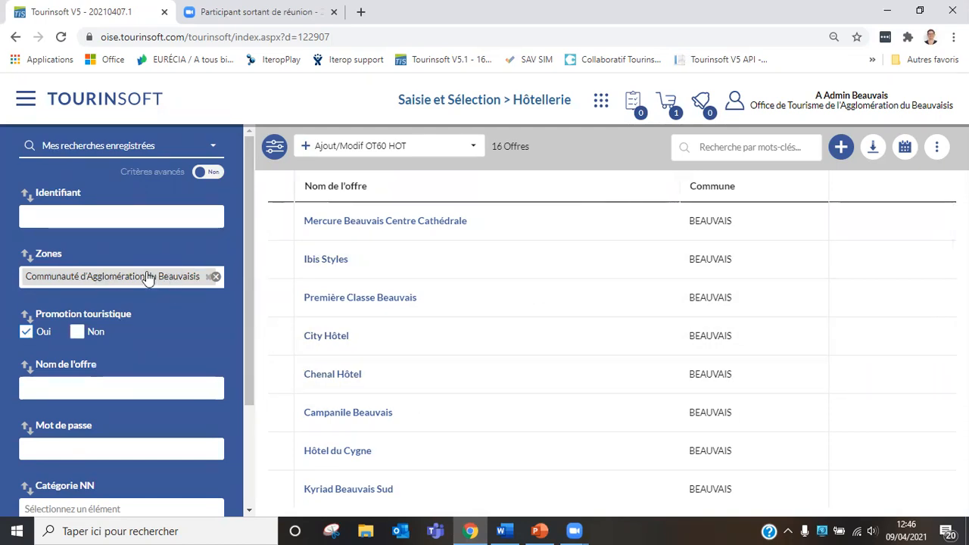
# Move the Commune filter directly below Nom de l'offre and set it to BEAUVAIS (60000).
pyautogui.scroll(-2, 206, 355)
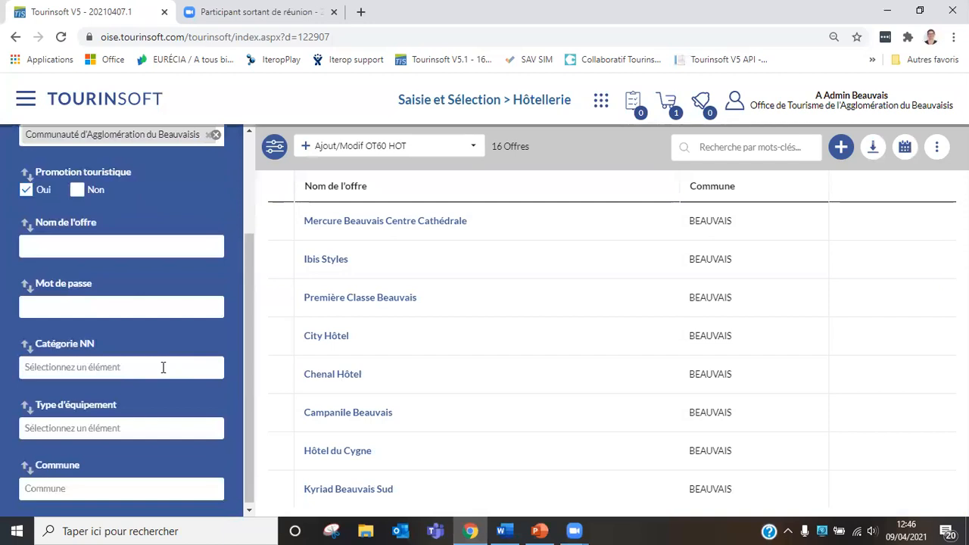
pyautogui.moveTo(25, 465); pyautogui.dragTo(40, 295)
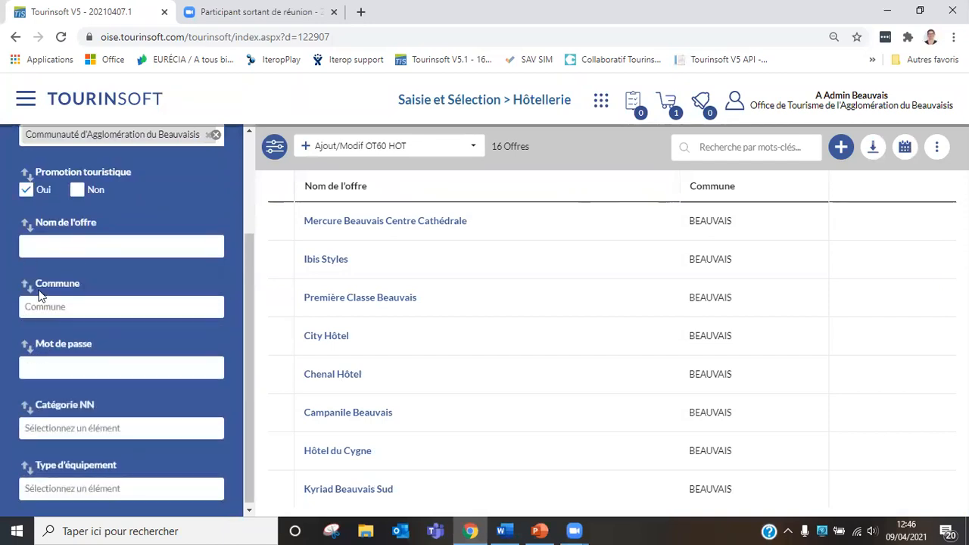
pyautogui.click(95, 306)
pyautogui.write('BEAUVAIS')
pyautogui.press('BackSpace')
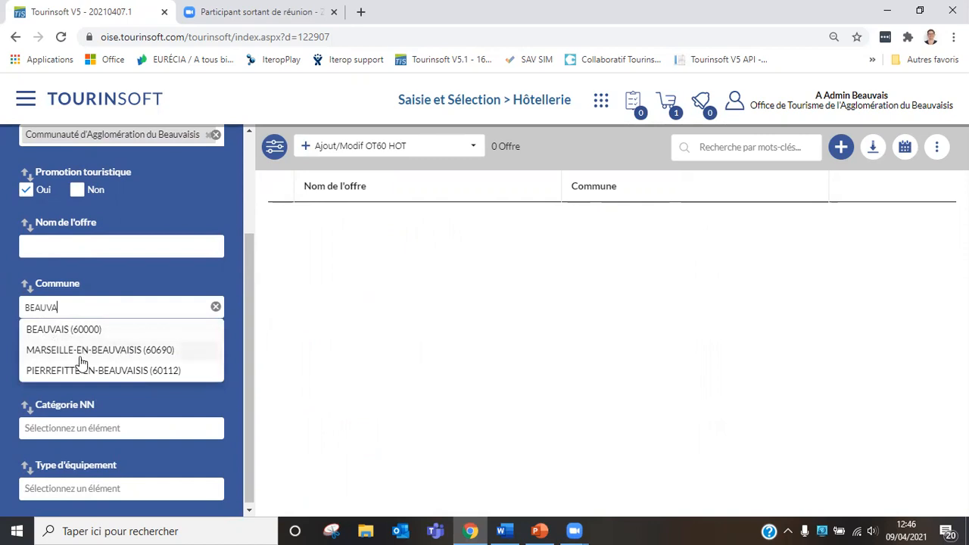
pyautogui.click(84, 329)
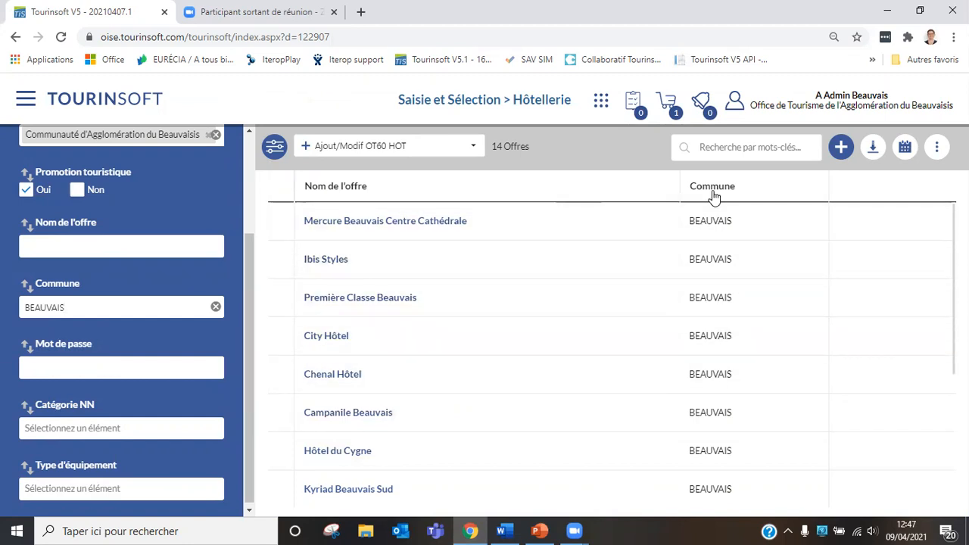
# Open the column management and select the Catégorie NN column under Identification.
pyautogui.click(937, 148)
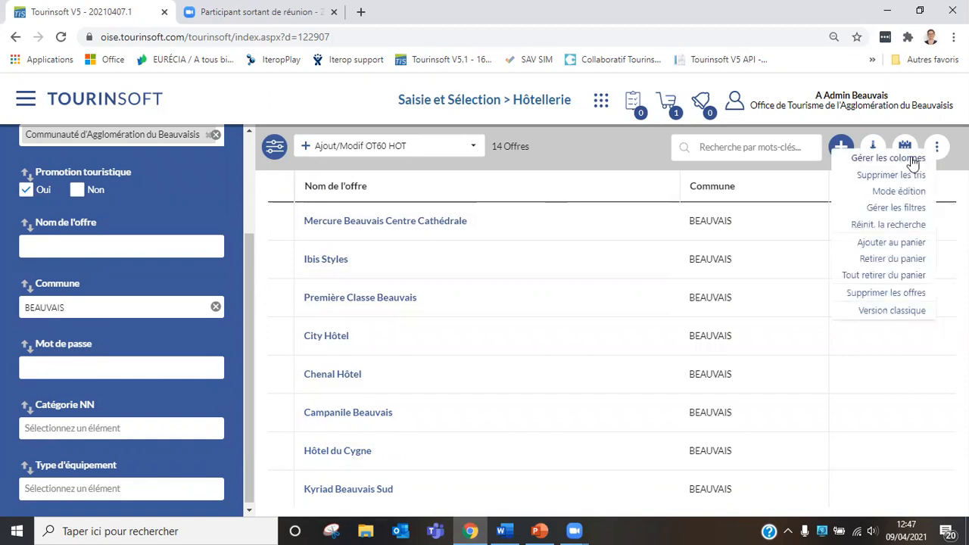
pyautogui.click(887, 158)
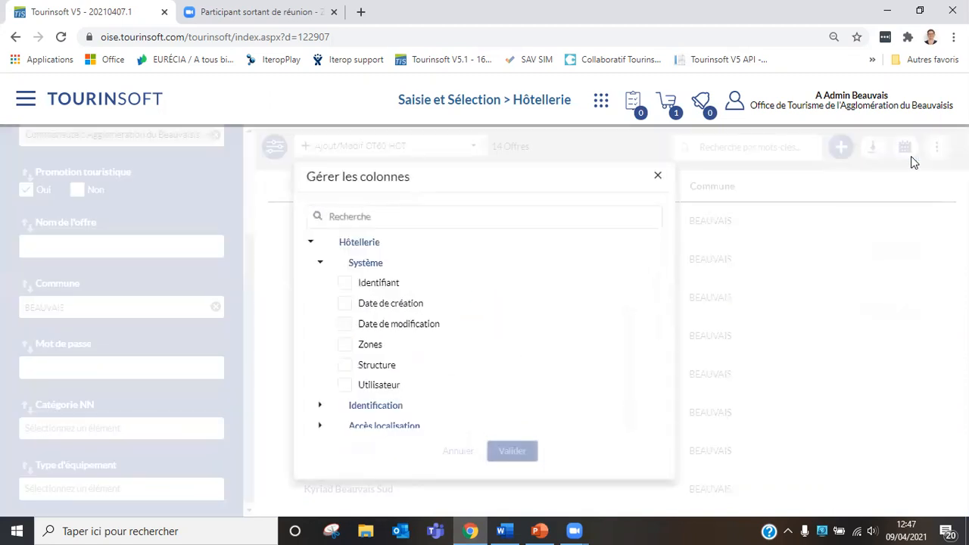
pyautogui.scroll(-2, 412, 362)
pyautogui.click(321, 330)
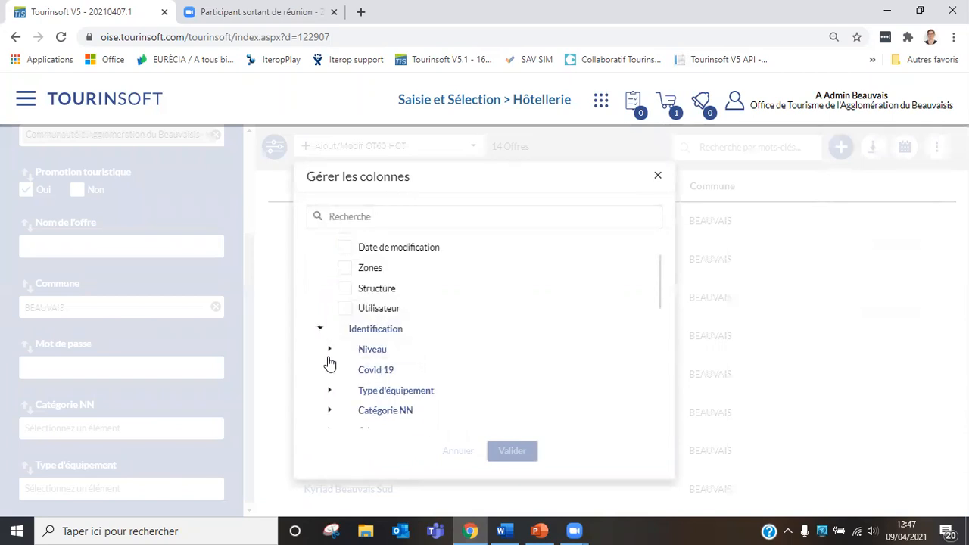
pyautogui.scroll(-2, 330, 356)
pyautogui.click(330, 334)
pyautogui.click(394, 353)
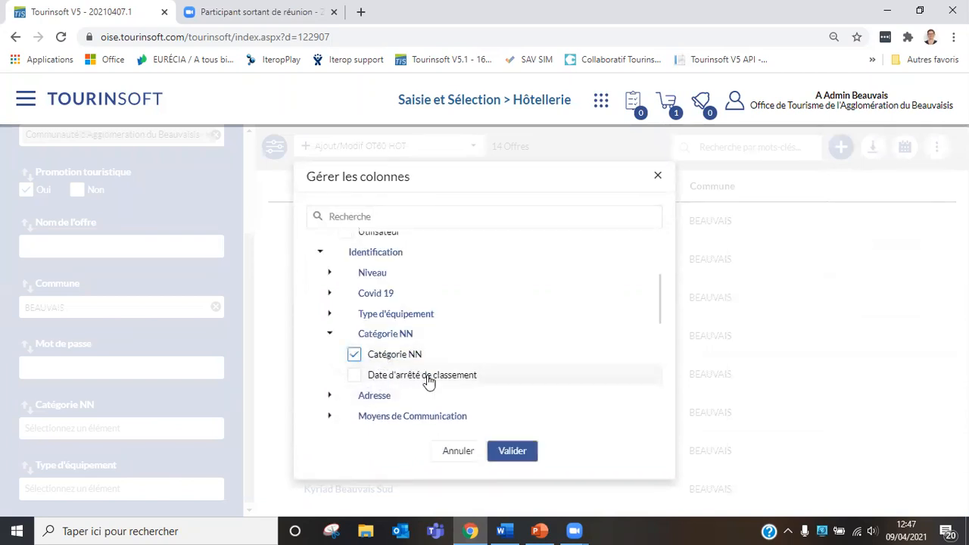
# Select the Coordonnées Télécom column from the Moyens de Communication group.
pyautogui.scroll(-1, 468, 378)
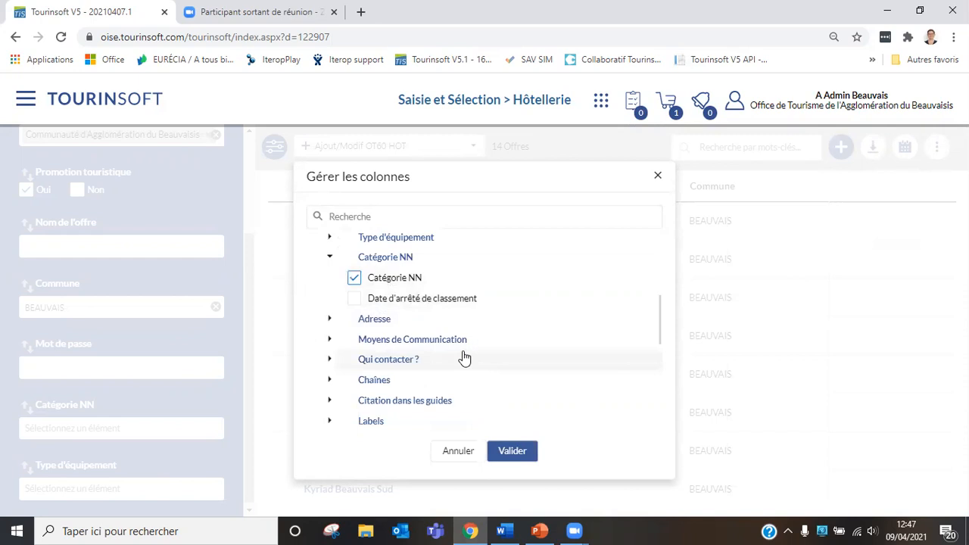
pyautogui.click(330, 339)
pyautogui.click(390, 380)
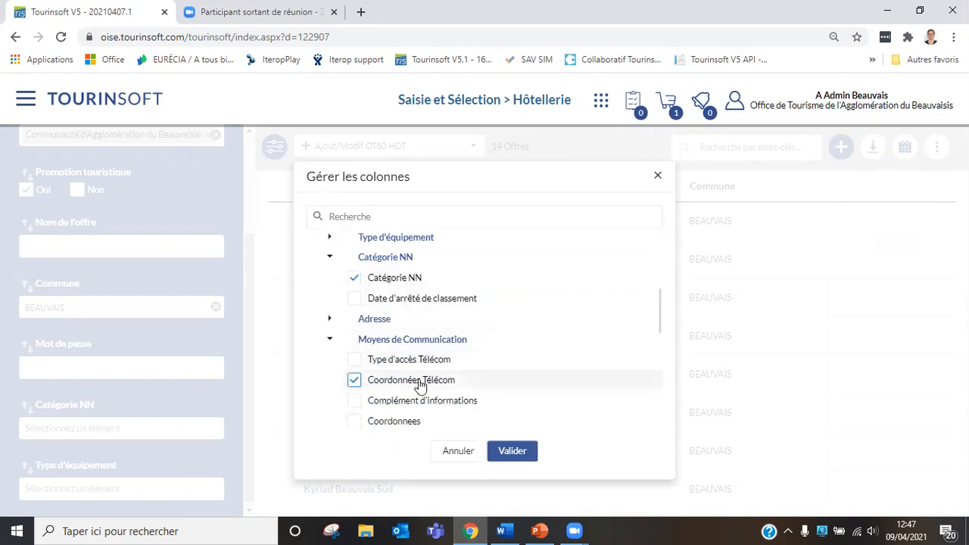
# Select the photo column and apply the column selection to the results table.
pyautogui.scroll(-5, 427, 385)
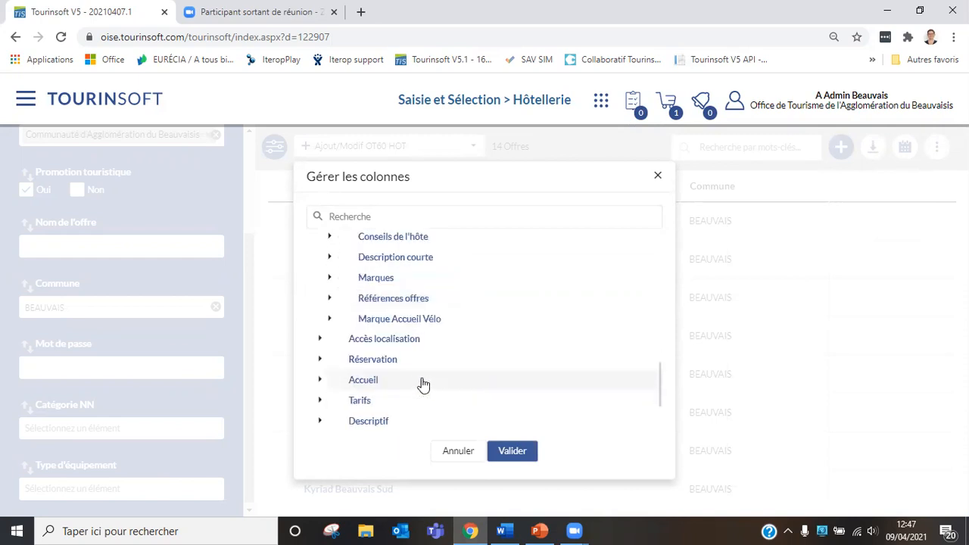
pyautogui.scroll(-1, 362, 387)
pyautogui.click(321, 386)
pyautogui.scroll(-1, 369, 356)
pyautogui.click(329, 345)
pyautogui.click(373, 366)
pyautogui.click(512, 452)
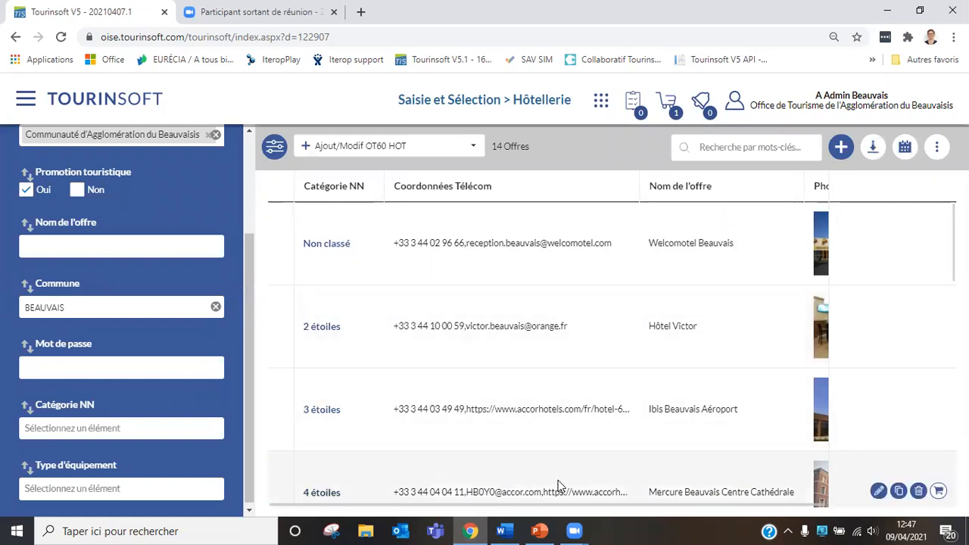
pyautogui.moveTo(553, 508); pyautogui.dragTo(577, 520)
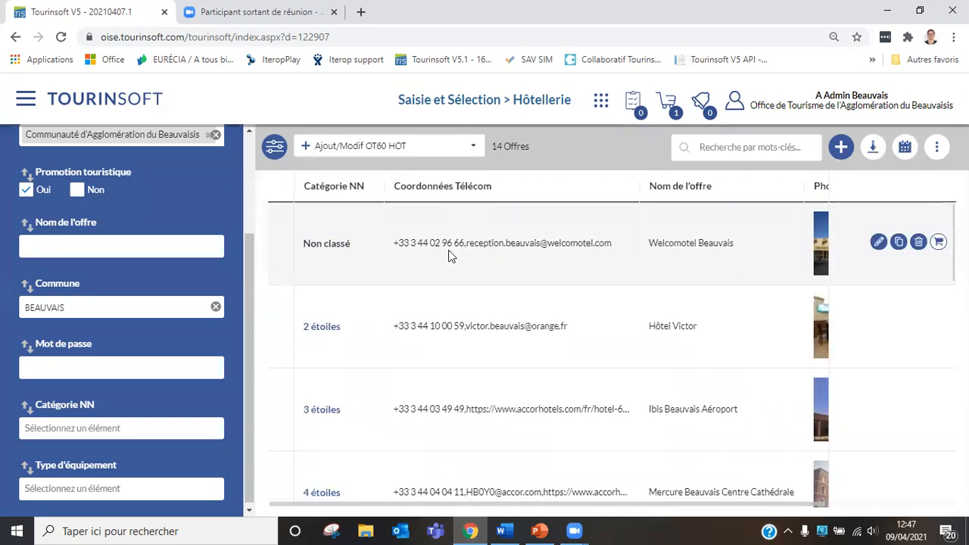
# Move the Nom de l'offre column to the start of the results table, followed directly by the Photo column.
pyautogui.moveTo(700, 192); pyautogui.dragTo(319, 197)
pyautogui.moveTo(833, 194); pyautogui.dragTo(505, 200)
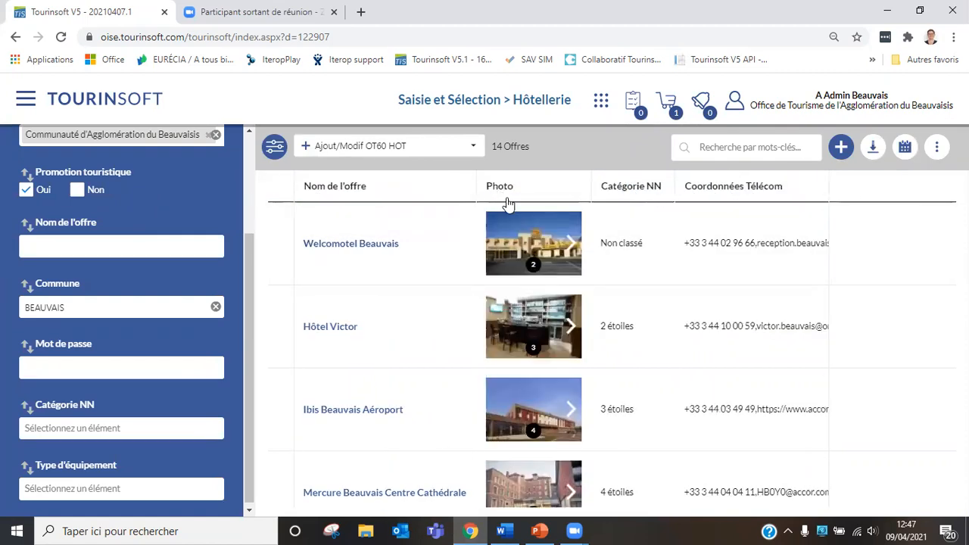
# Sort the hotel list in ascending order by Nom de l'offre, then by Catégorie NN, and look through the sorted offers.
pyautogui.click(341, 186)
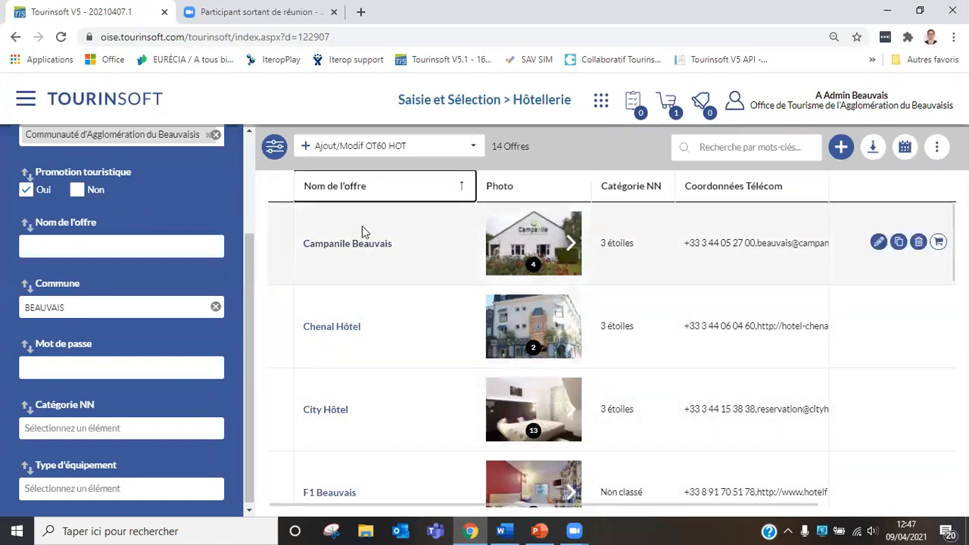
pyautogui.click(643, 189)
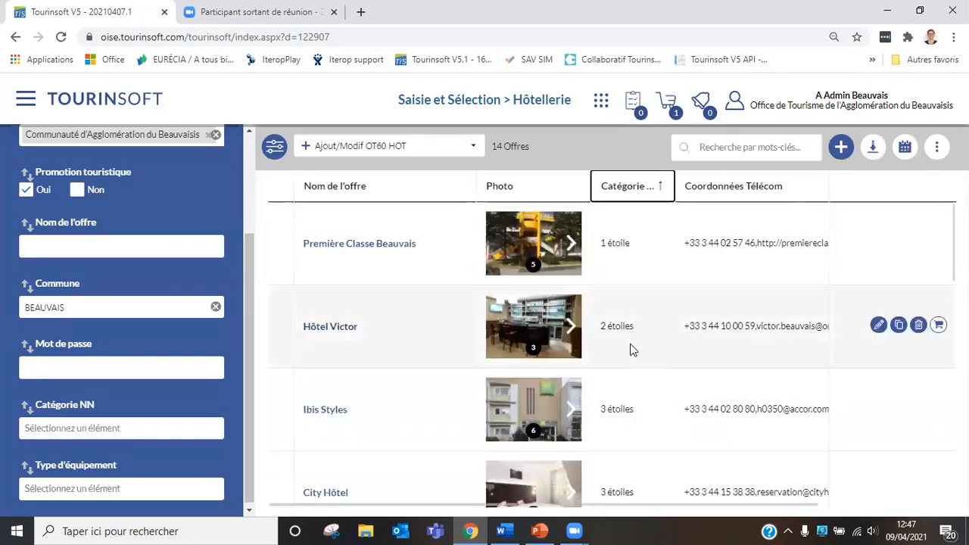
pyautogui.scroll(-3, 631, 348)
pyautogui.scroll(3, 631, 349)
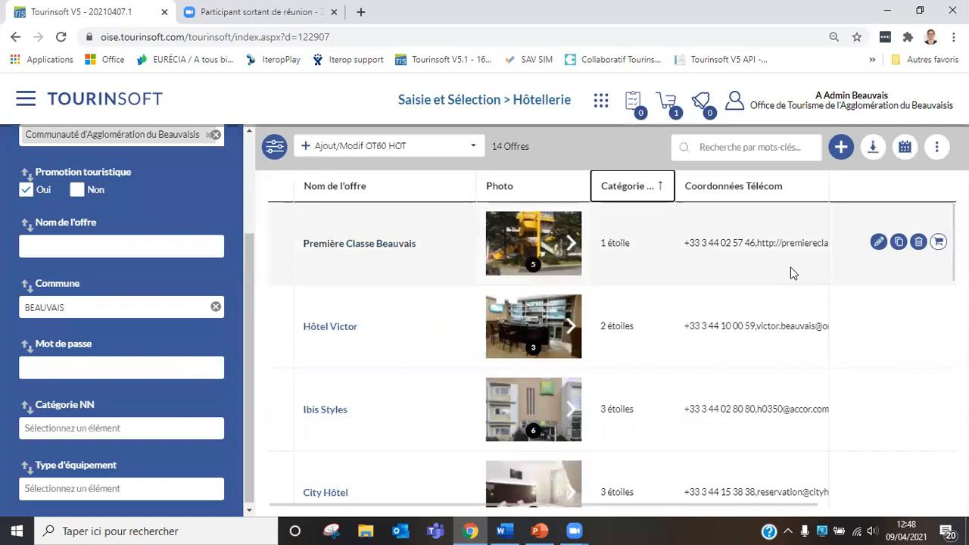
# Export the filtered hotel list as a CSV file and open the downloaded file in Excel.
pyautogui.click(875, 154)
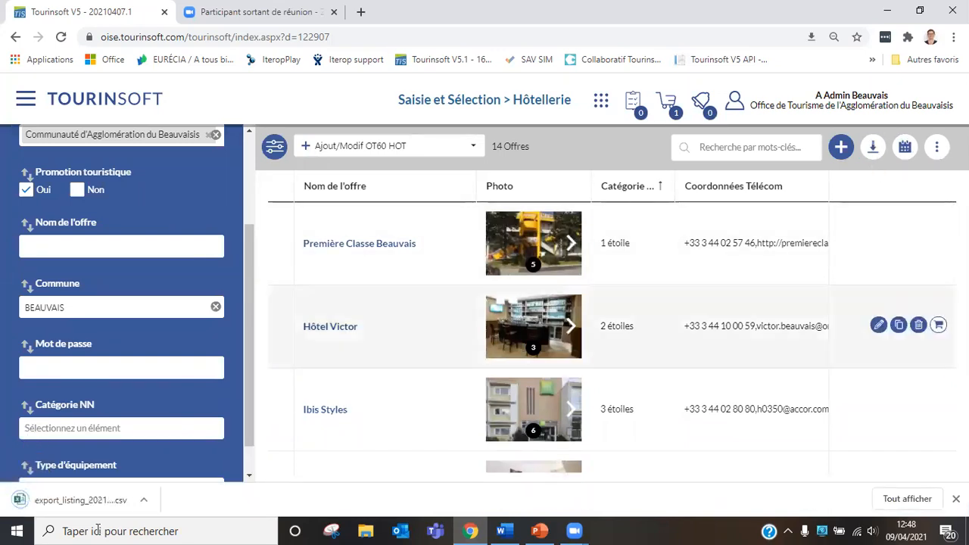
pyautogui.click(82, 507)
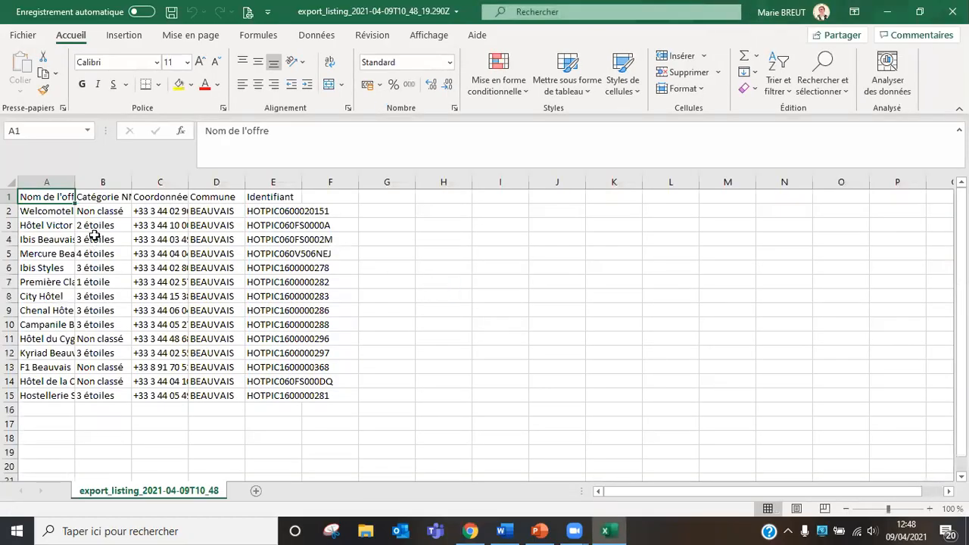
# Widen columns A to D of the exported listing to read their contents, and close the workbook without saving.
pyautogui.moveTo(131, 183); pyautogui.dragTo(193, 186)
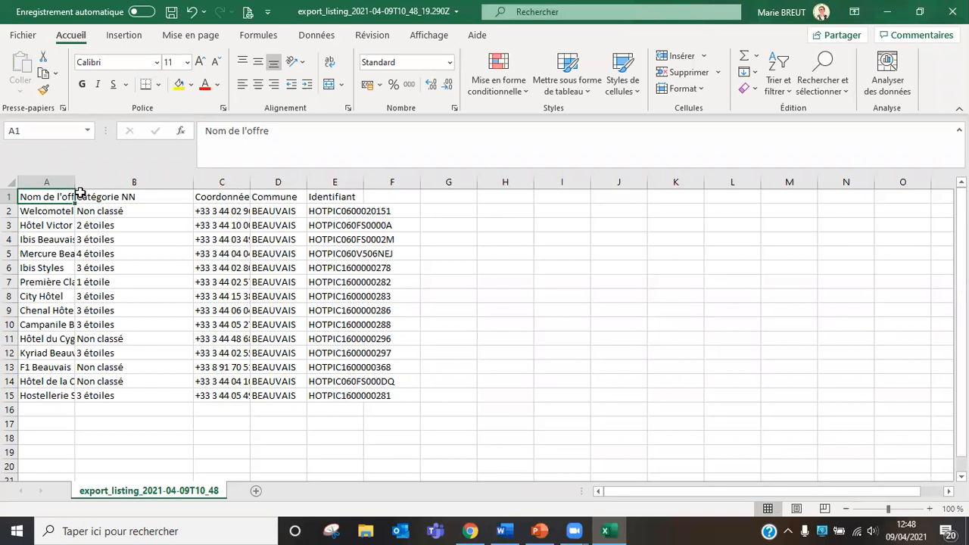
pyautogui.moveTo(78, 185); pyautogui.dragTo(114, 186)
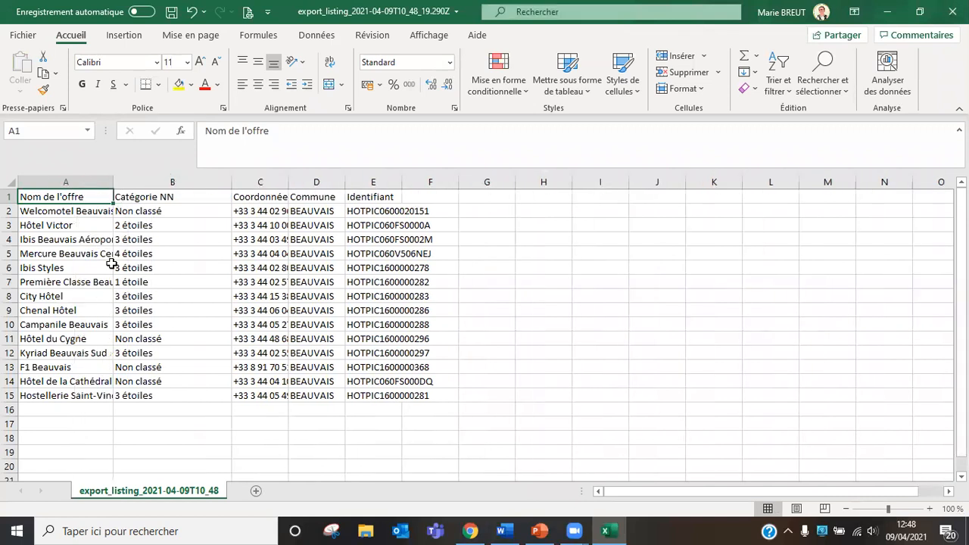
pyautogui.moveTo(287, 183); pyautogui.dragTo(426, 184)
pyautogui.moveTo(484, 184); pyautogui.dragTo(589, 184)
pyautogui.moveTo(429, 182); pyautogui.dragTo(508, 183)
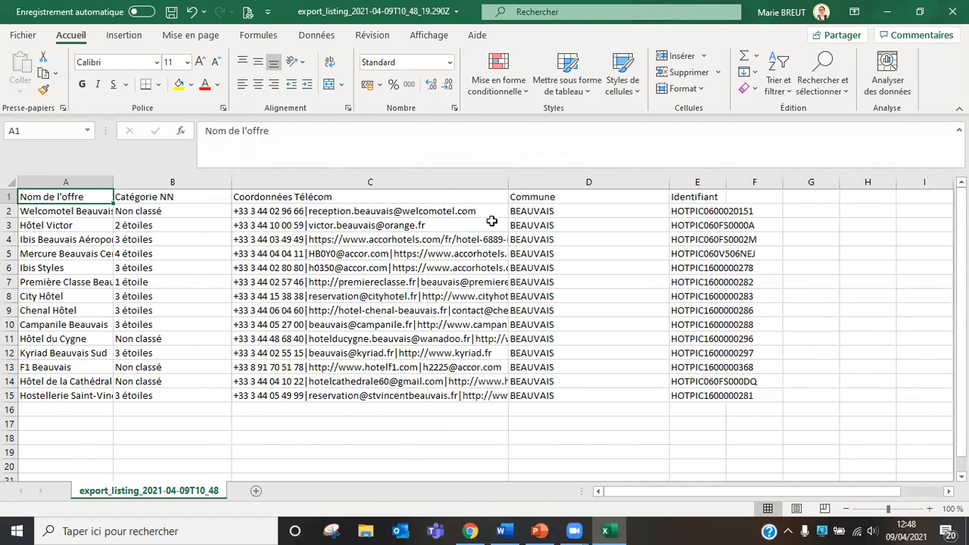
pyautogui.click(953, 12)
pyautogui.click(487, 294)
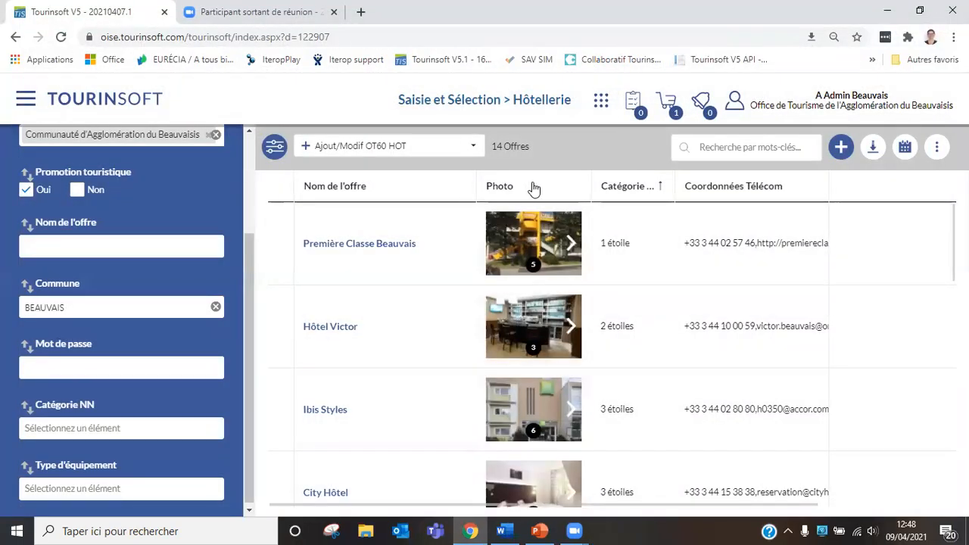
# Remove the Photo column in the Photos group from the results table and apply the column selection.
pyautogui.click(936, 147)
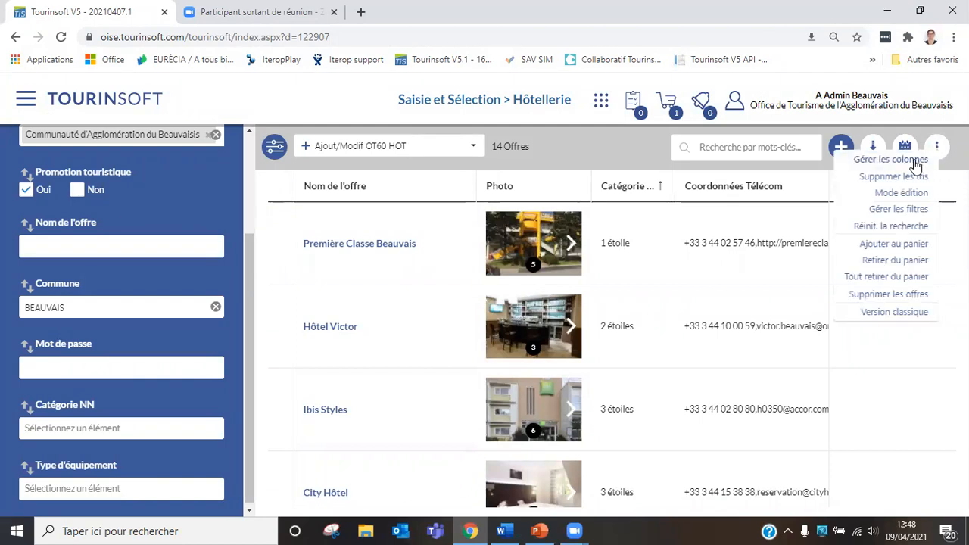
pyautogui.click(890, 160)
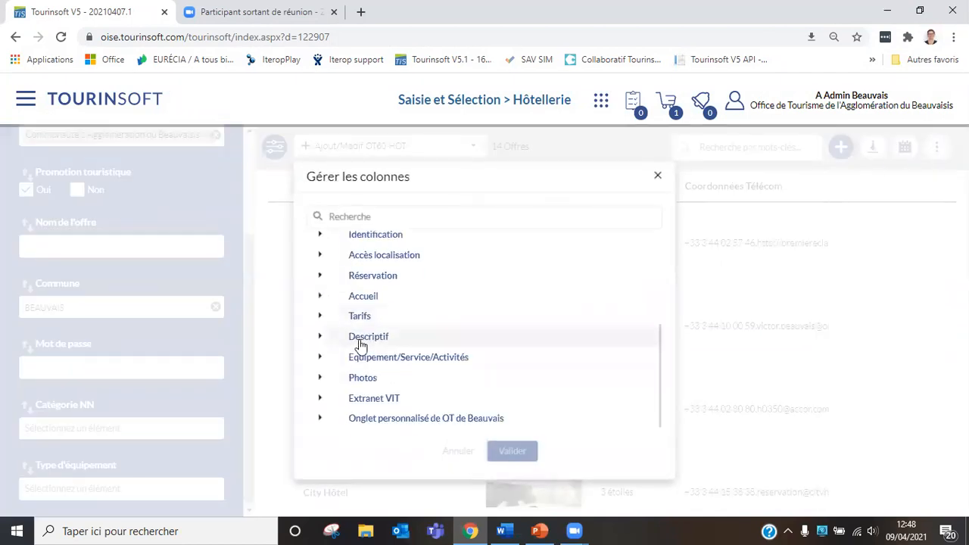
pyautogui.click(320, 377)
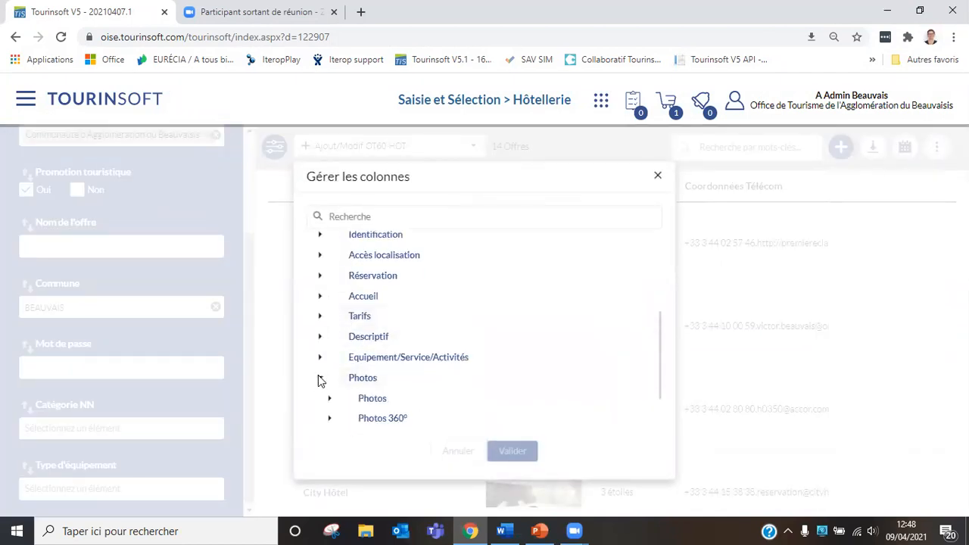
pyautogui.scroll(-1, 325, 356)
pyautogui.click(329, 345)
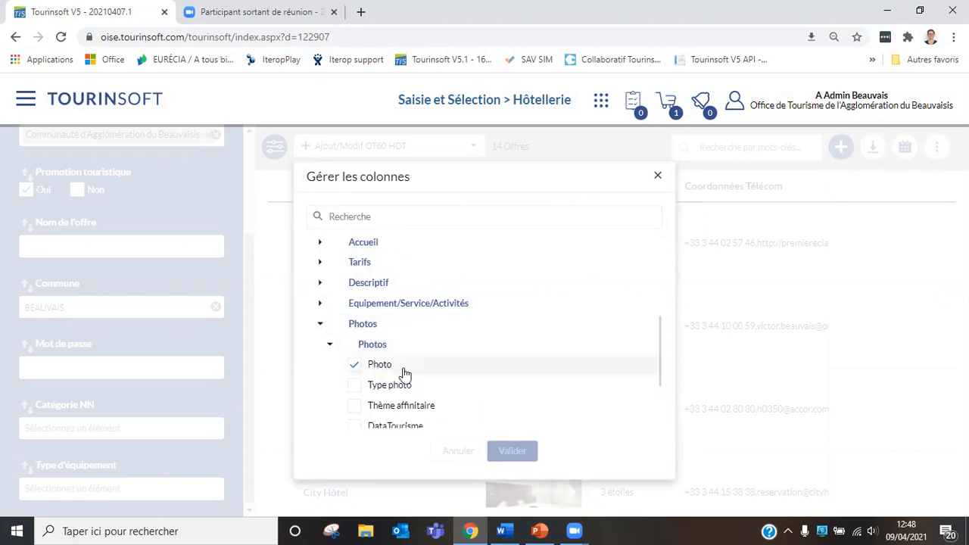
pyautogui.click(353, 367)
pyautogui.click(516, 452)
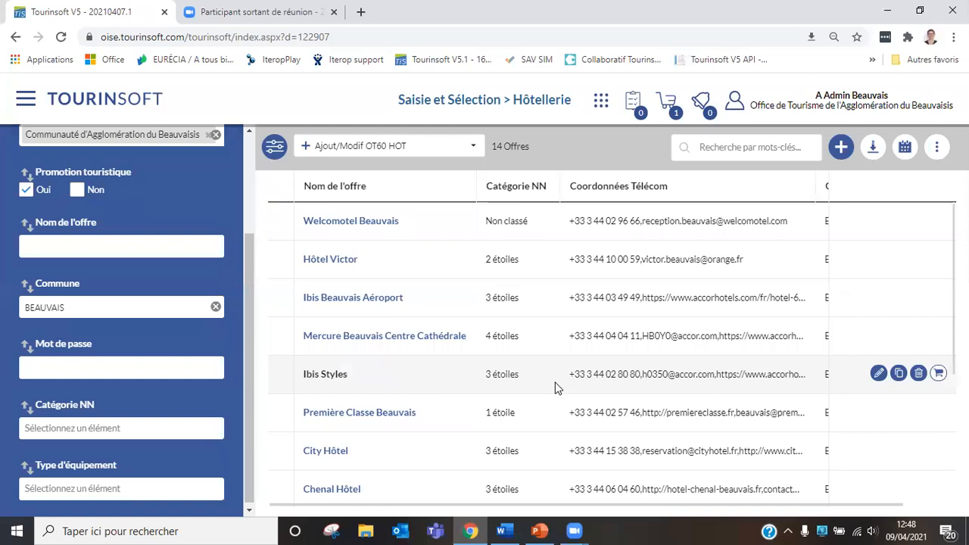
pyautogui.scroll(2, 220, 257)
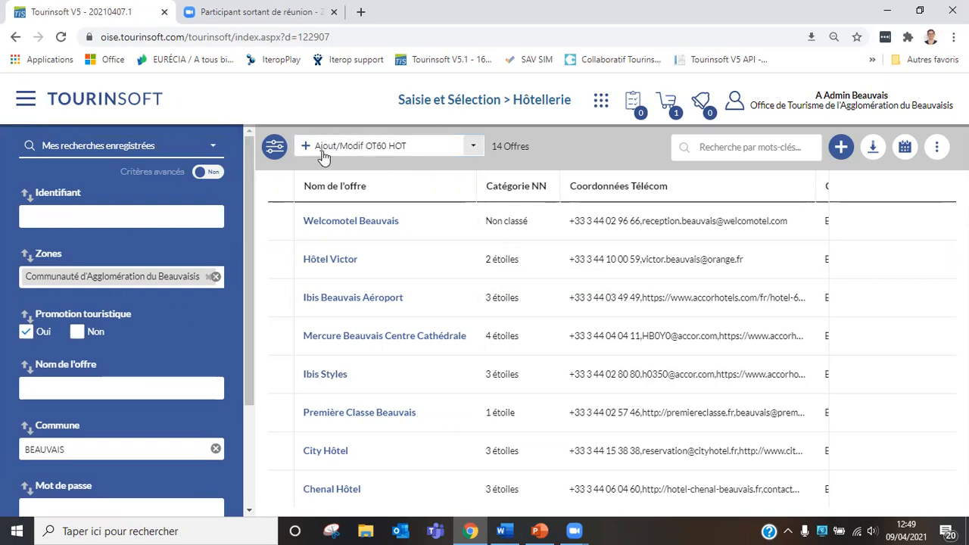
pyautogui.click(473, 147)
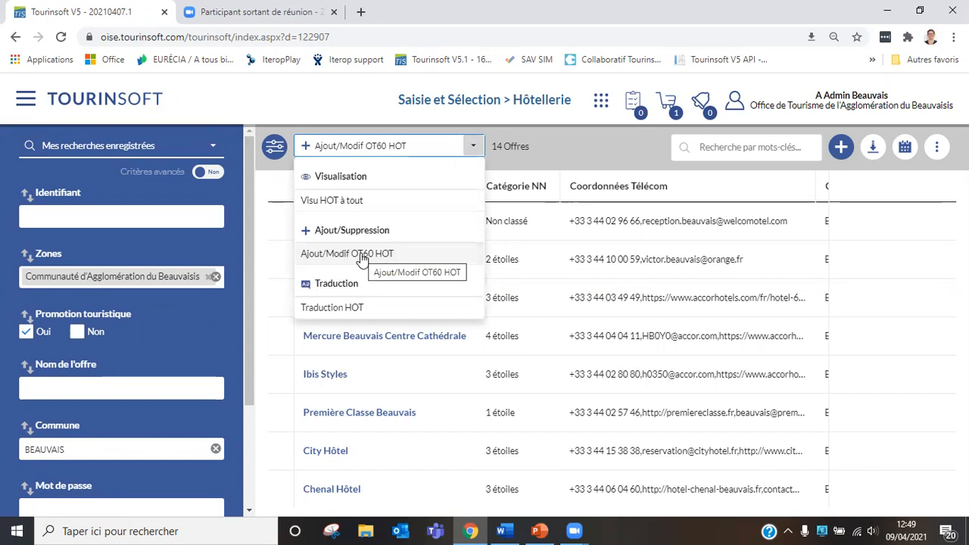
pyautogui.click(550, 156)
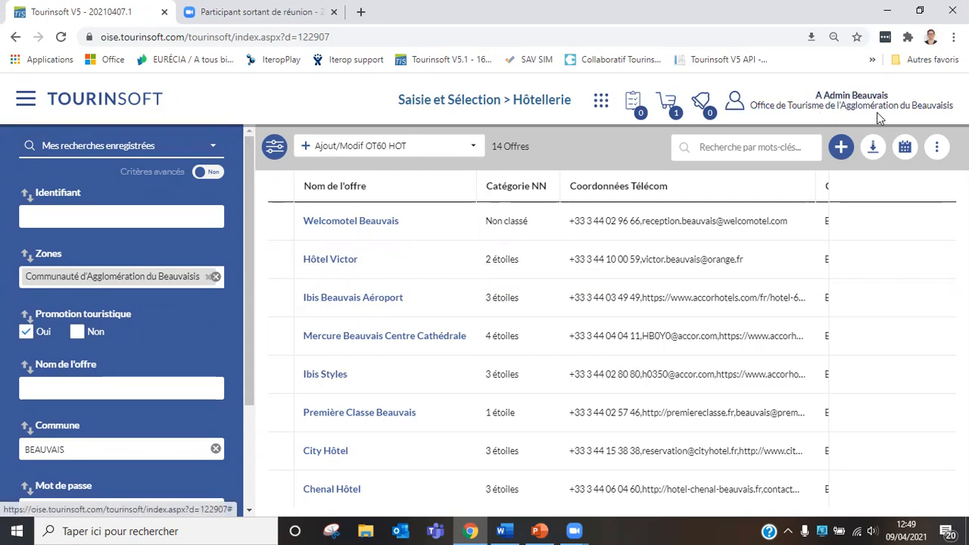
# Clear the Zones filter and set the Commune filter to COMPIEGNE in the Ajout/Modif OT60 HOT listing.
pyautogui.click(216, 277)
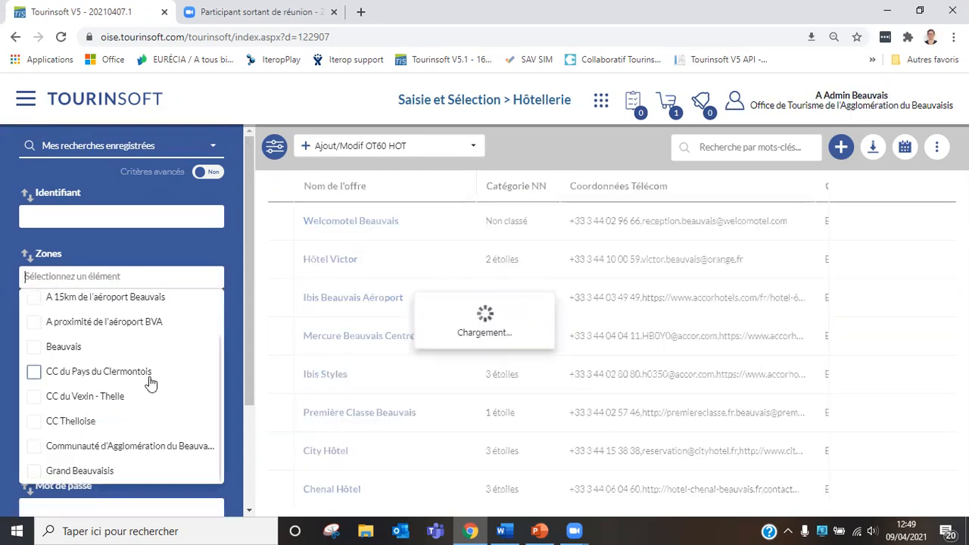
pyautogui.scroll(1, 150, 384)
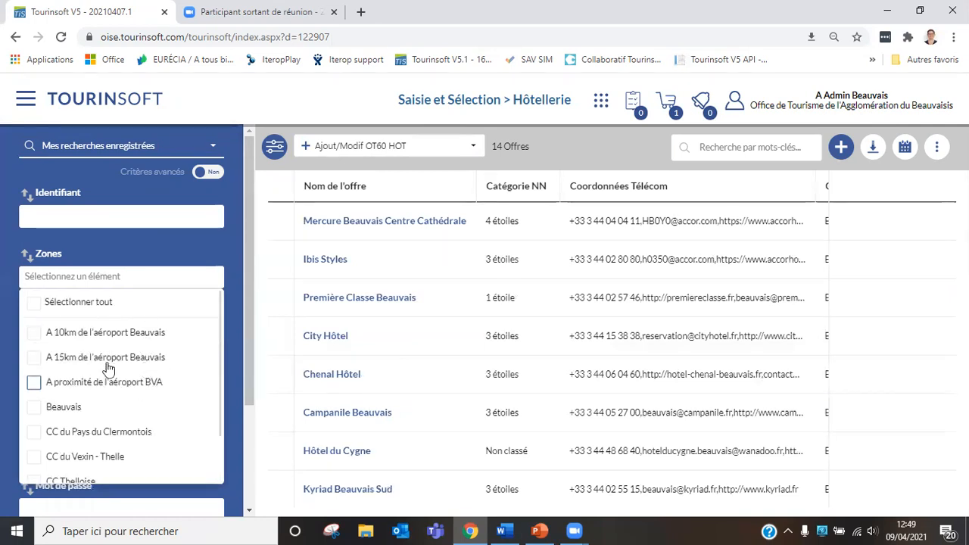
pyautogui.click(232, 338)
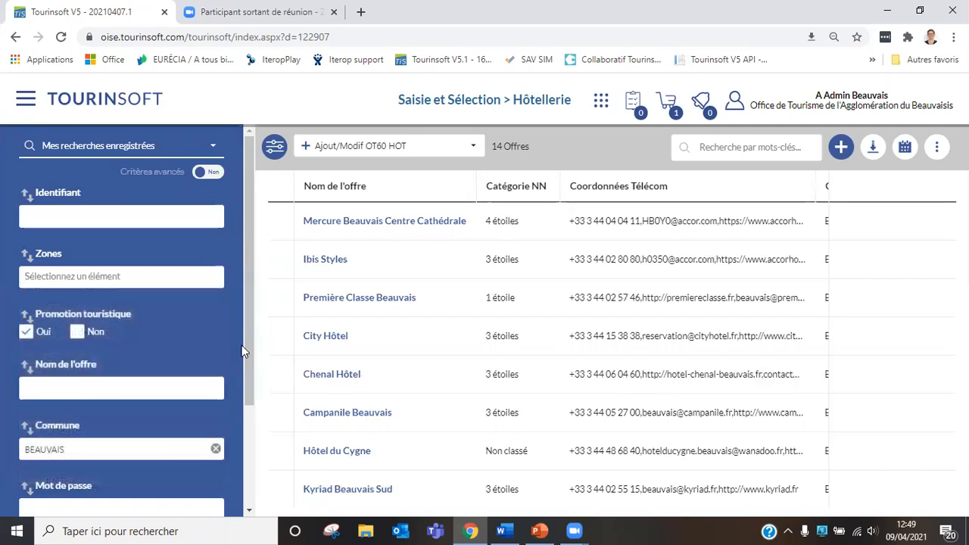
pyautogui.click(216, 448)
pyautogui.write('C')
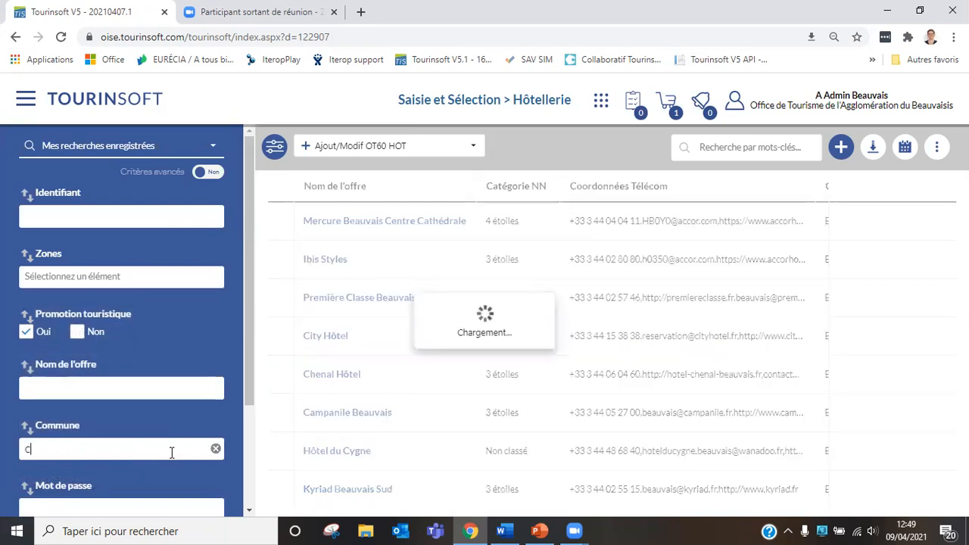
pyautogui.write('OMPIE')
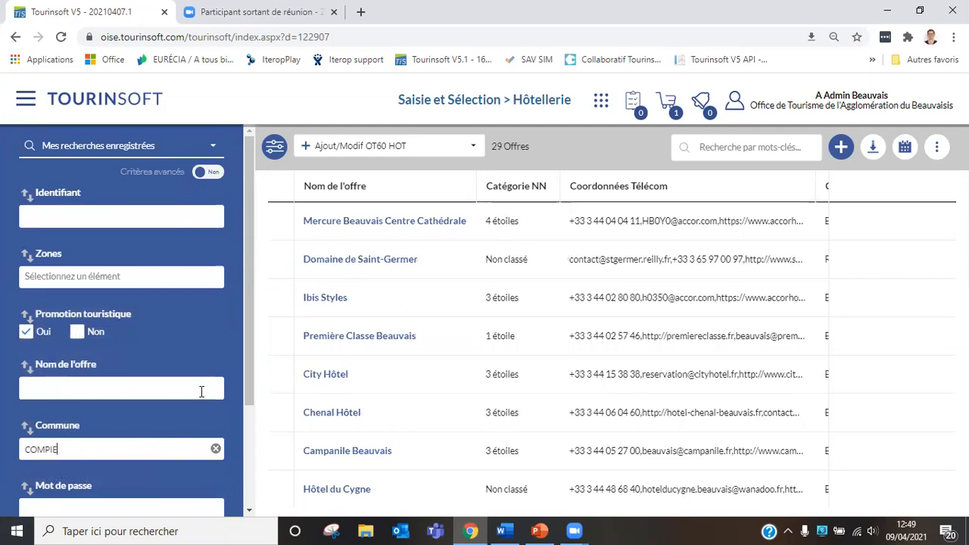
pyautogui.scroll(-1, 90, 415)
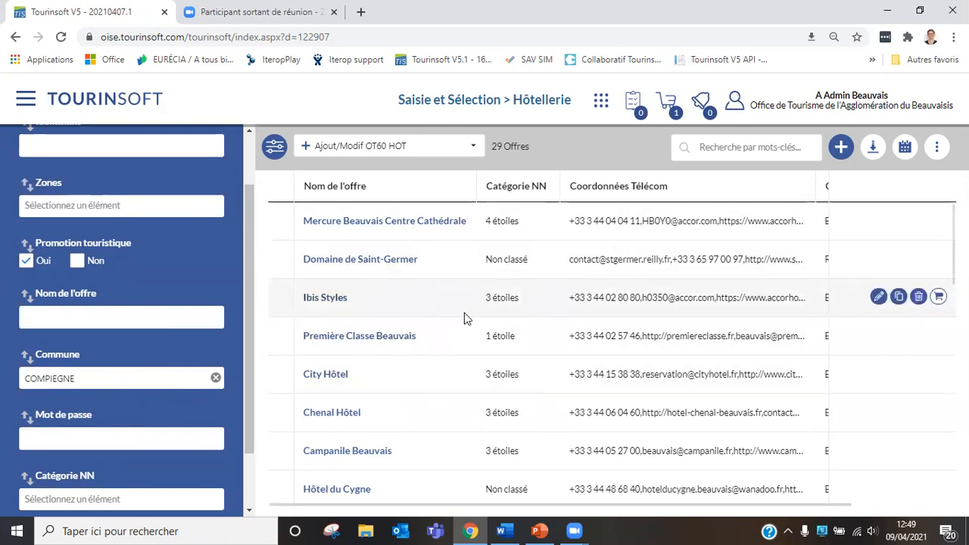
# Switch the hotel listing to the Visu HOT à tout visualisation mode.
pyautogui.click(477, 147)
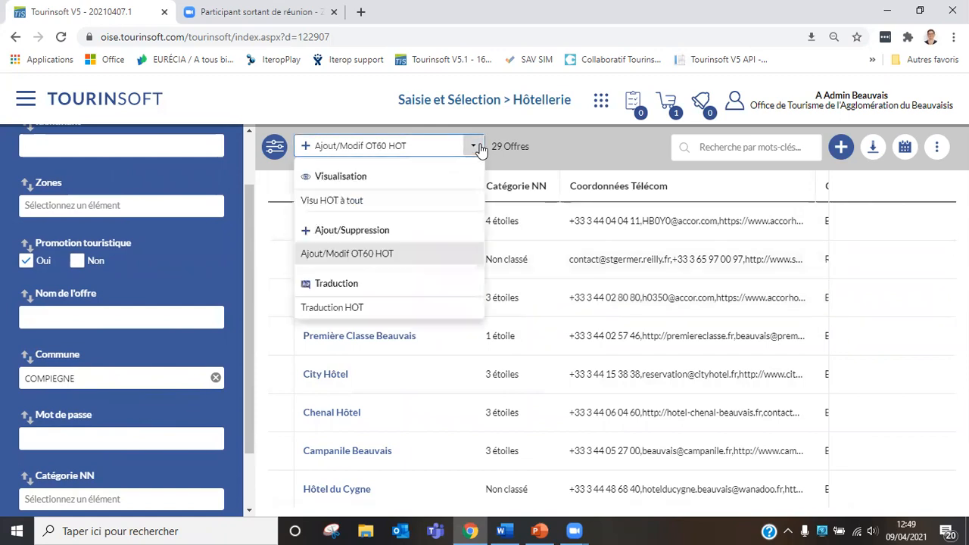
pyautogui.click(333, 201)
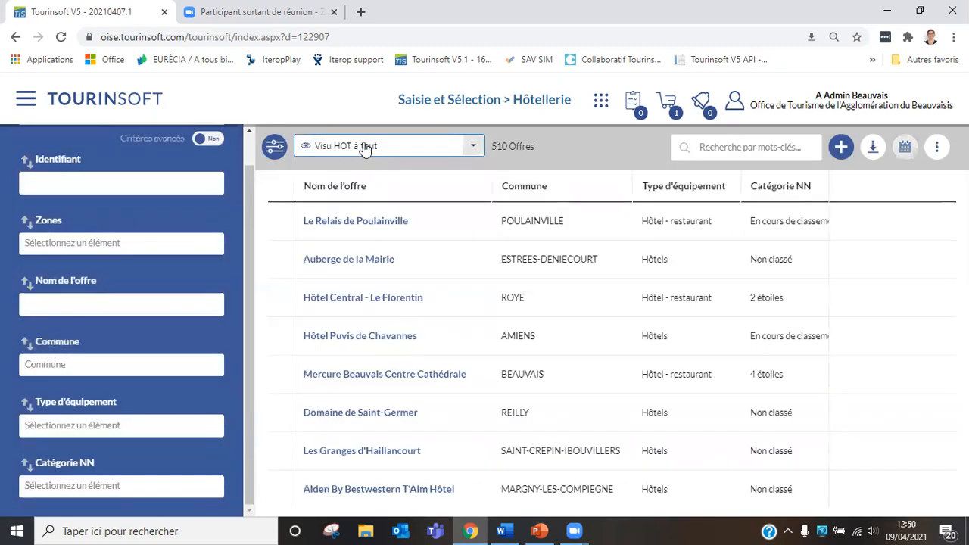
pyautogui.moveTo(489, 146); pyautogui.dragTo(523, 149)
pyautogui.click(537, 149)
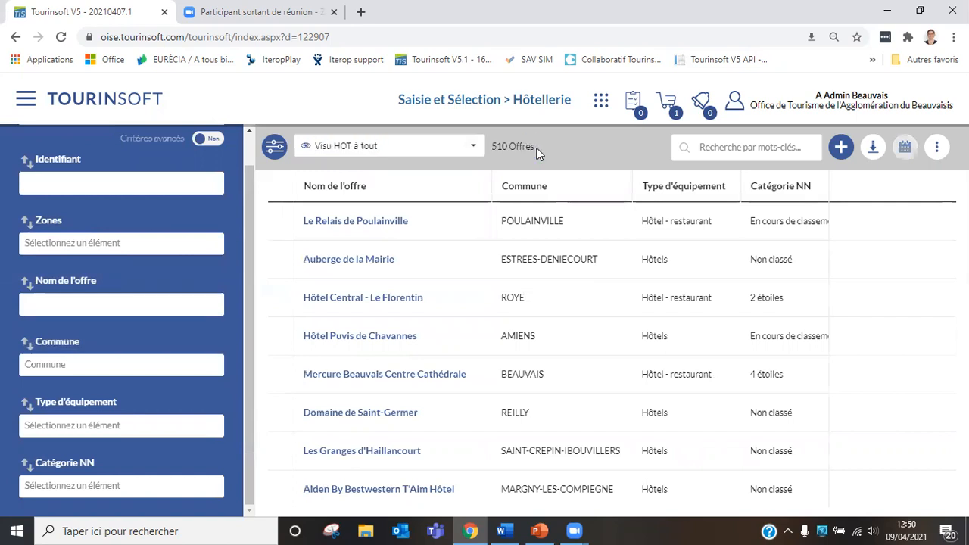
# Filter the Visu HOT à tout listing by the commune COMPIEGNE and look through the offers.
pyautogui.click(38, 366)
pyautogui.write('com')
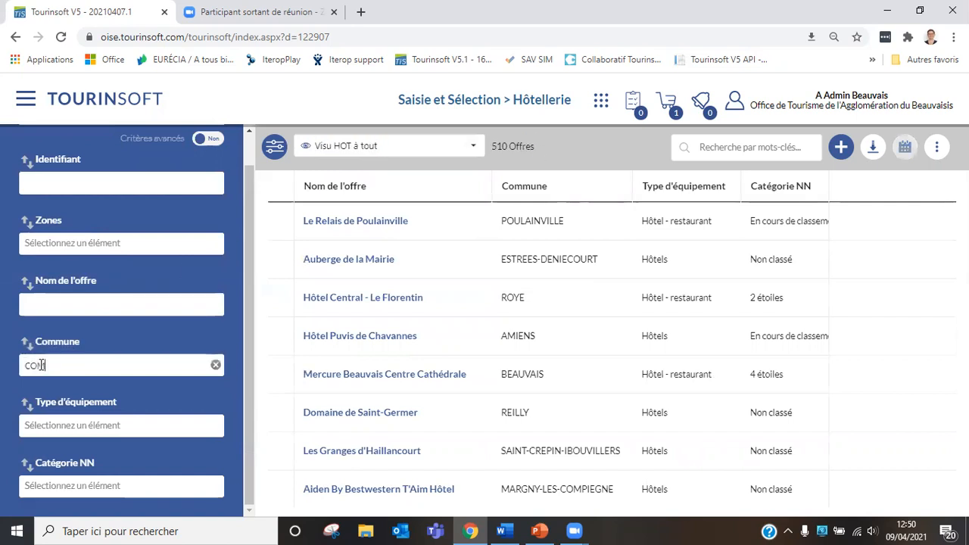
pyautogui.write('PIEGNE')
pyautogui.click(70, 389)
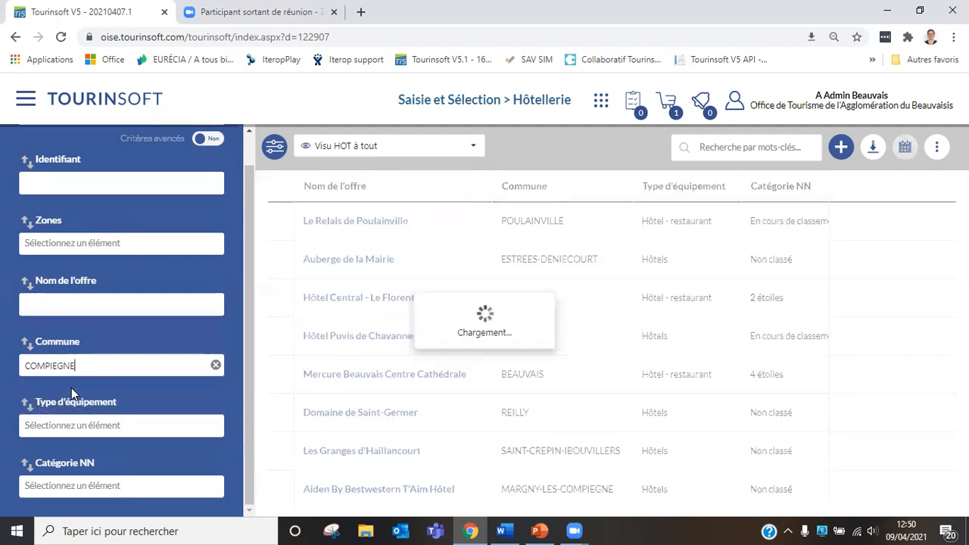
pyautogui.scroll(-2, 521, 312)
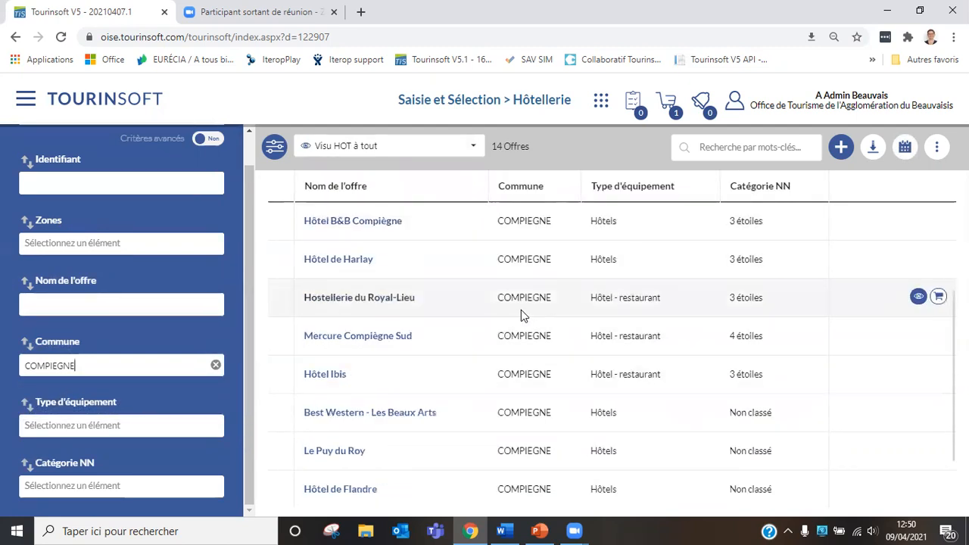
pyautogui.scroll(2, 520, 310)
pyautogui.click(473, 148)
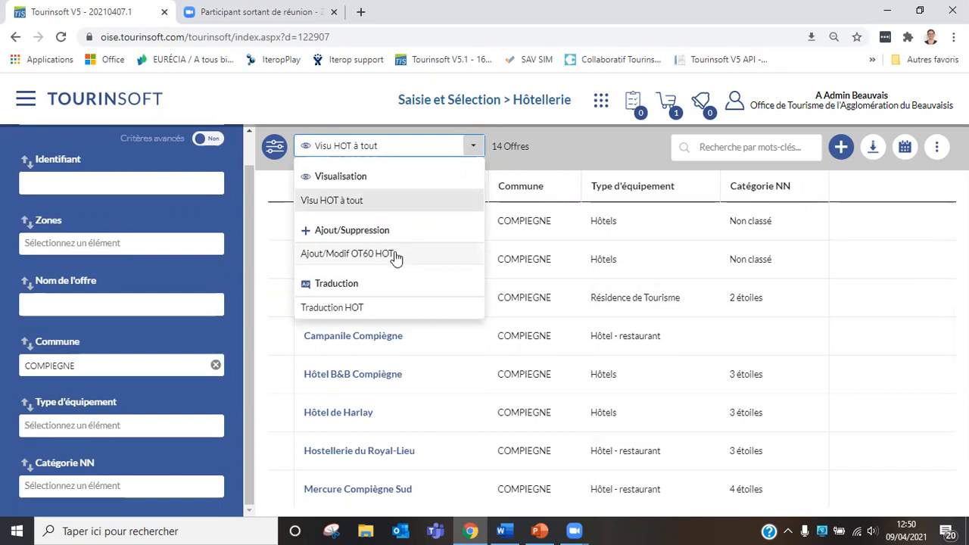
pyautogui.click(617, 154)
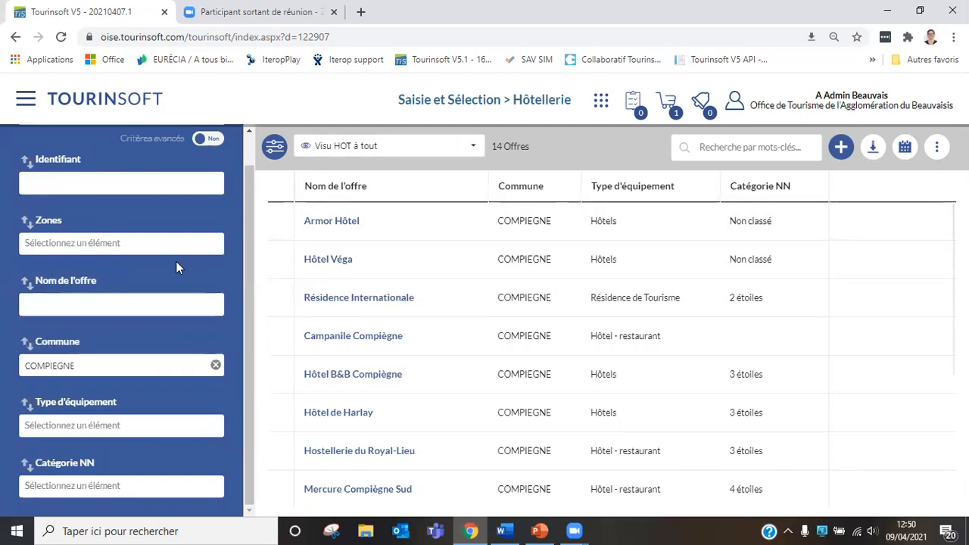
pyautogui.scroll(1, 176, 265)
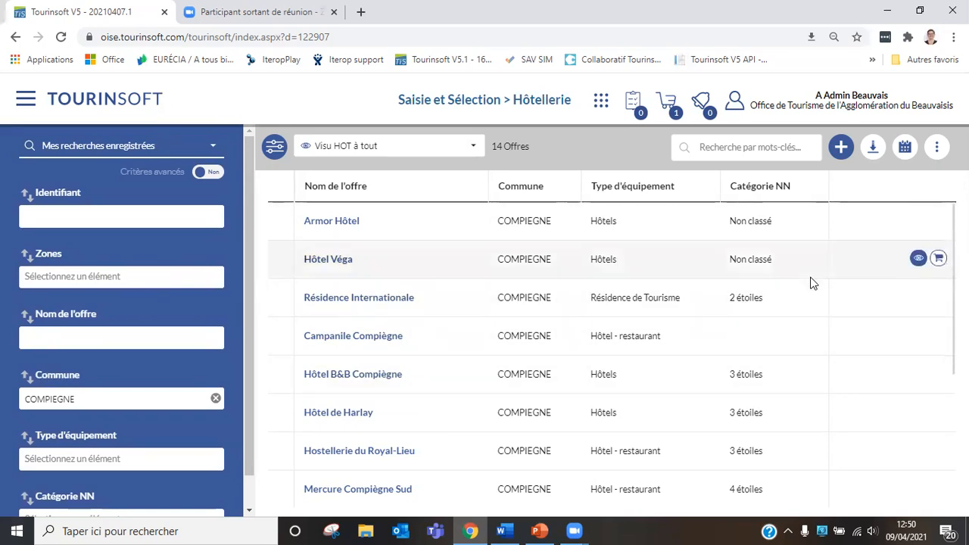
# Return to the home page to reopen the Hôtellerie listing, and go back there to open Hôtellerie de plein air.
pyautogui.click(114, 99)
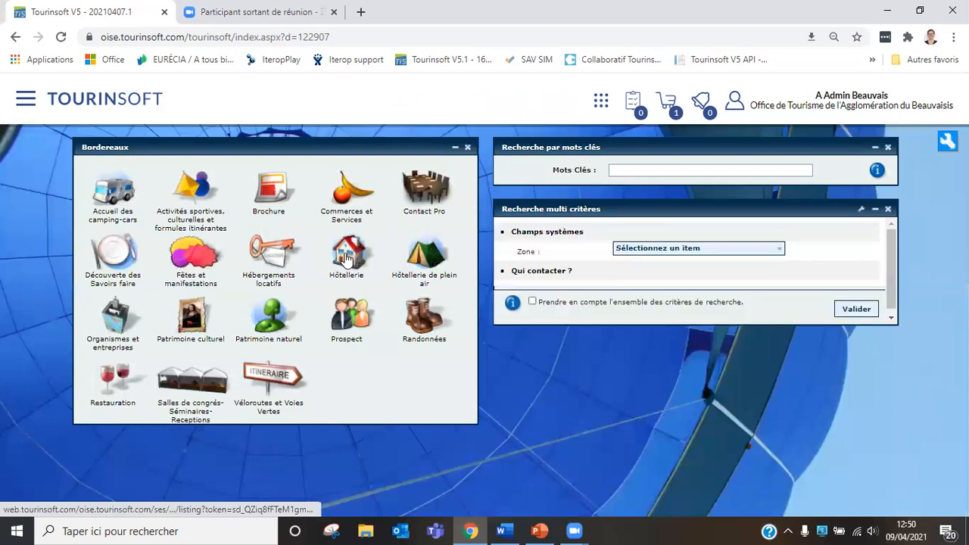
pyautogui.click(346, 257)
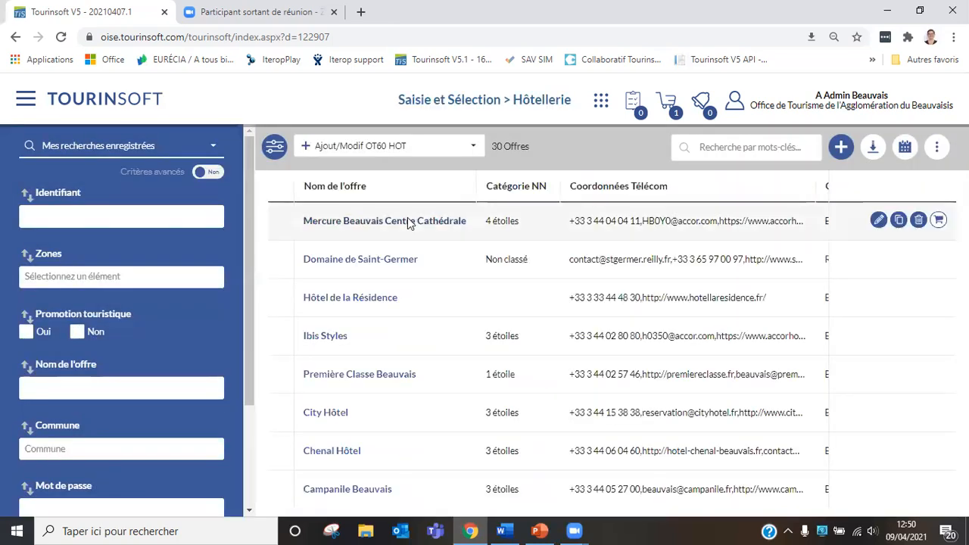
pyautogui.click(129, 103)
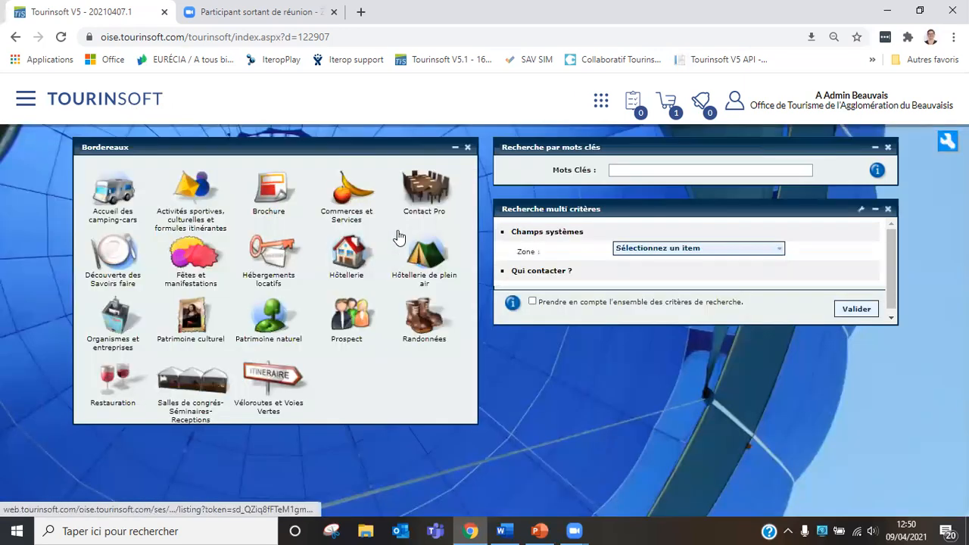
pyautogui.click(434, 267)
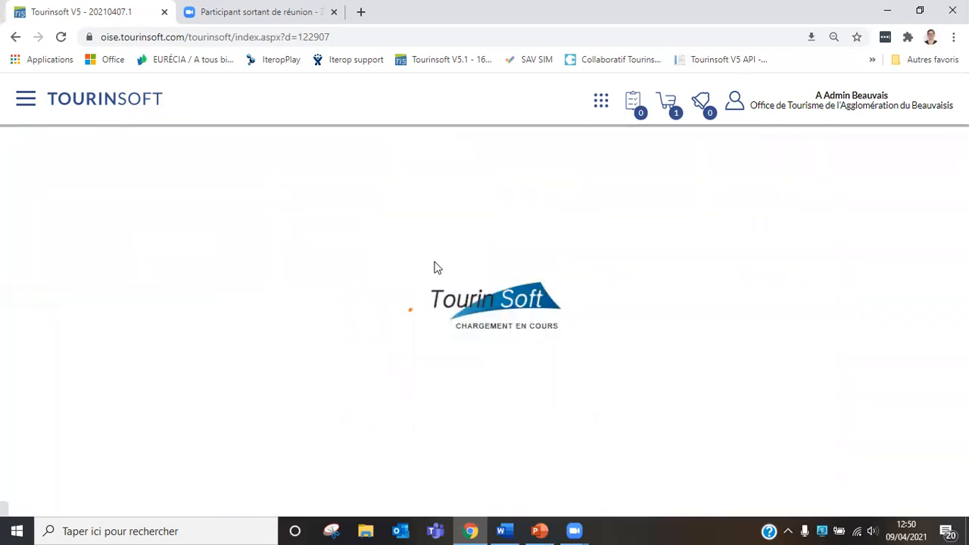